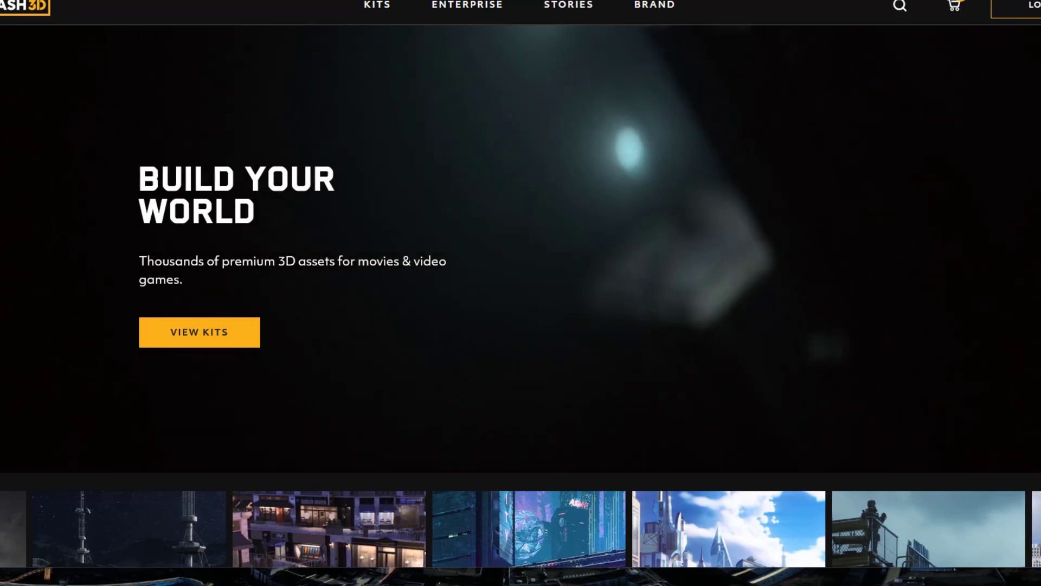
- Look through the KitBash3D home page, including its kits, feature descriptions, supported software and testimonials
scroll(556, 448, "down", 1)
scroll(553, 451, "down", 5)
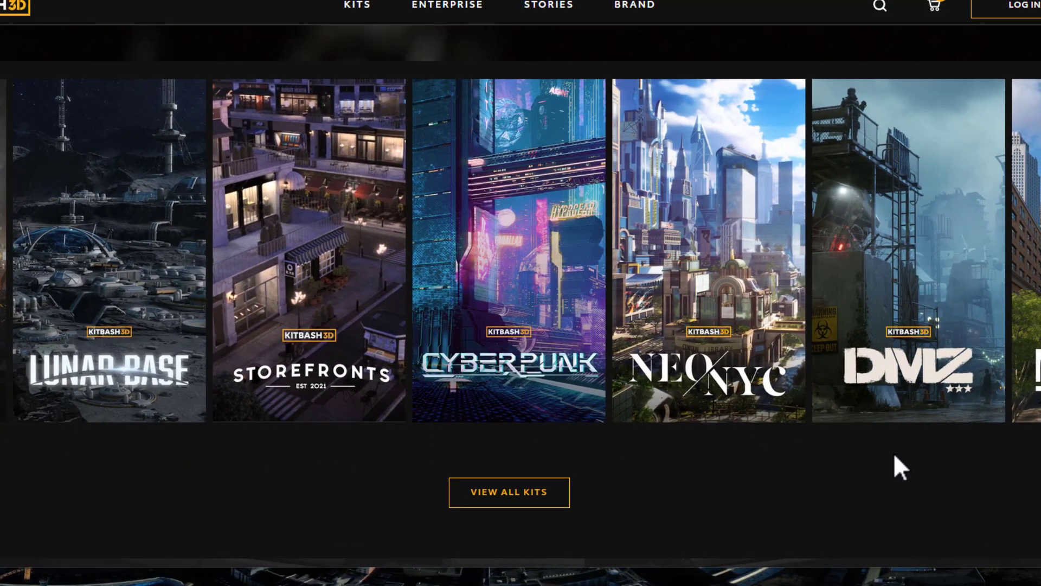
scroll(891, 454, "down", 7)
scroll(889, 456, "down", 4)
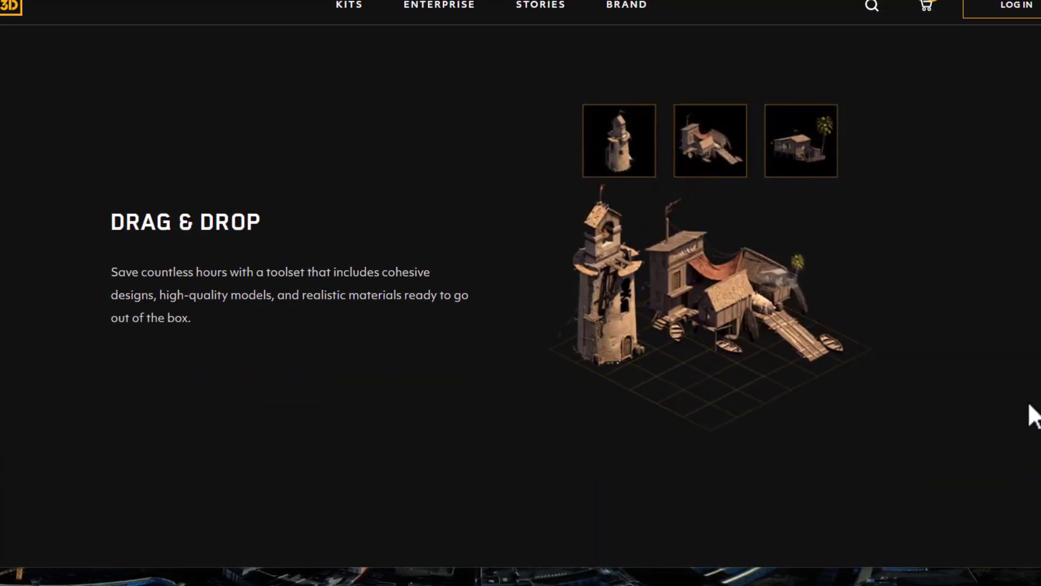
scroll(1033, 416, "down", 10)
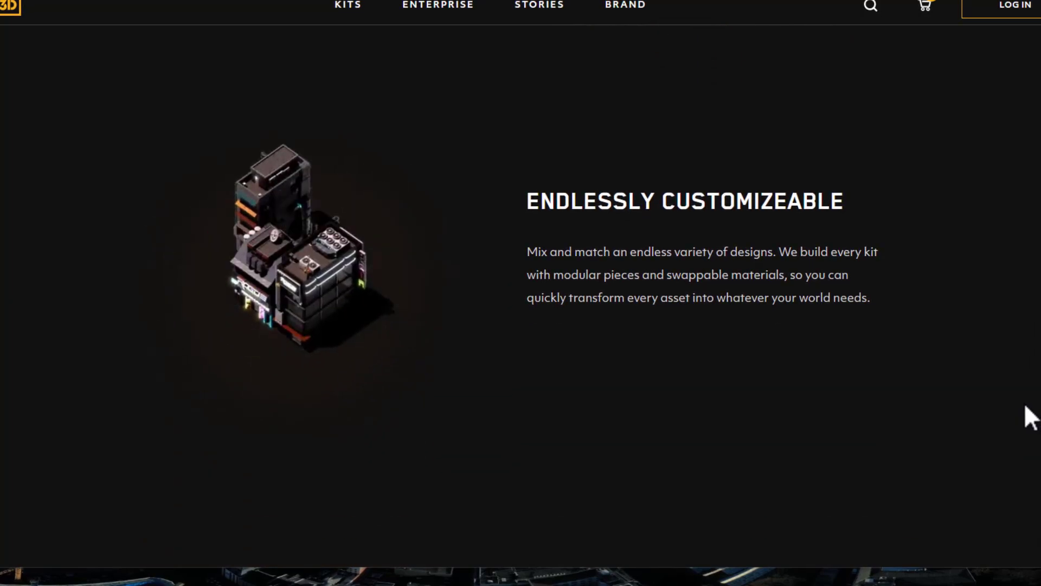
scroll(1024, 408, "down", 7)
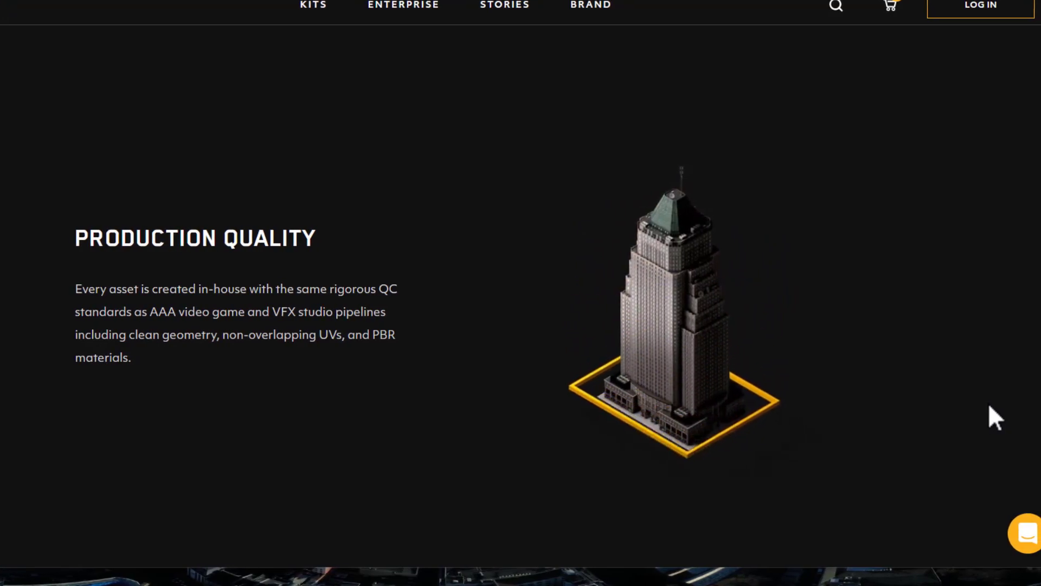
scroll(982, 406, "down", 12)
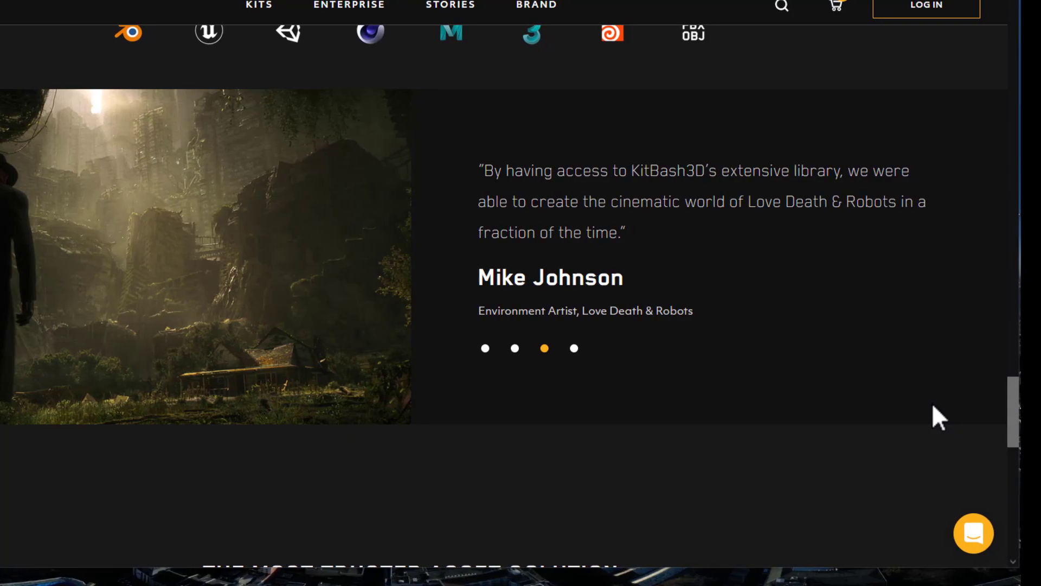
scroll(930, 407, "down", 2)
scroll(929, 406, "down", 10)
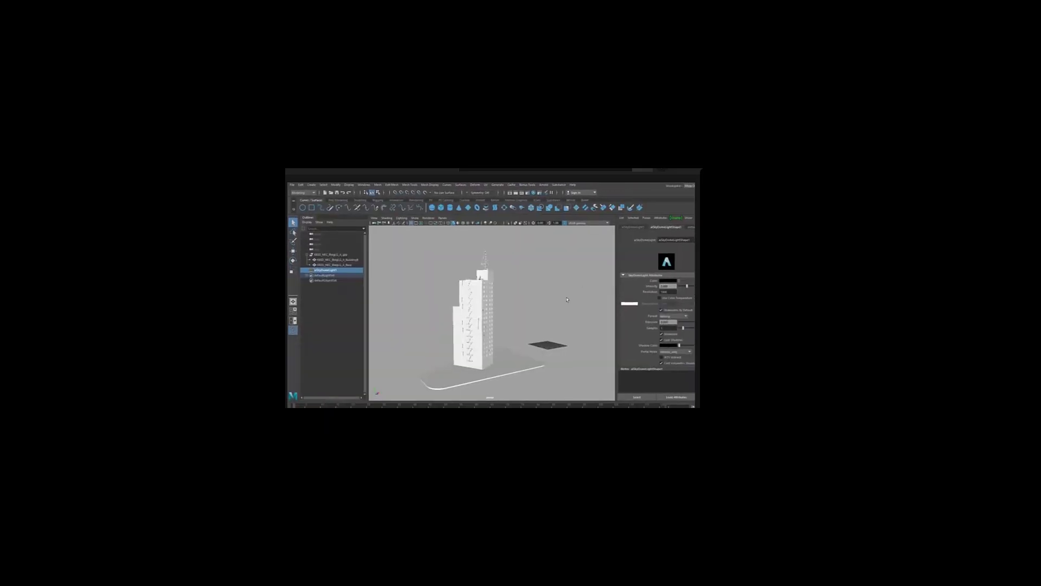
- Select the building in the Maya scene, and select its KB3D_NEC materials in the Hypershade
left_click(462, 277)
right_click(464, 278)
left_click(456, 394)
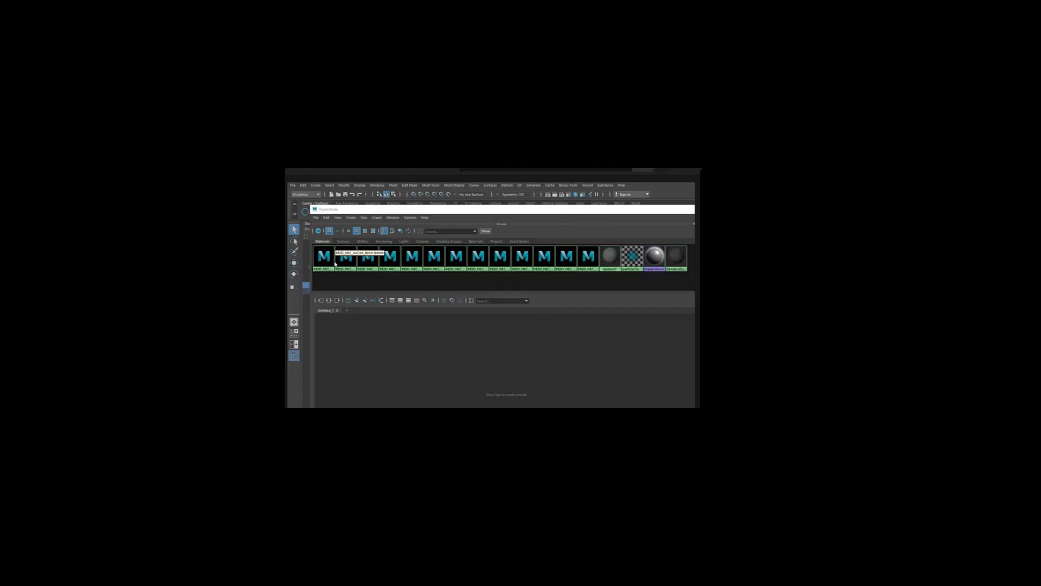
mouse_move(349, 251)
left_mouse_down()
mouse_move(569, 252)
mouse_move(591, 278)
left_mouse_up()
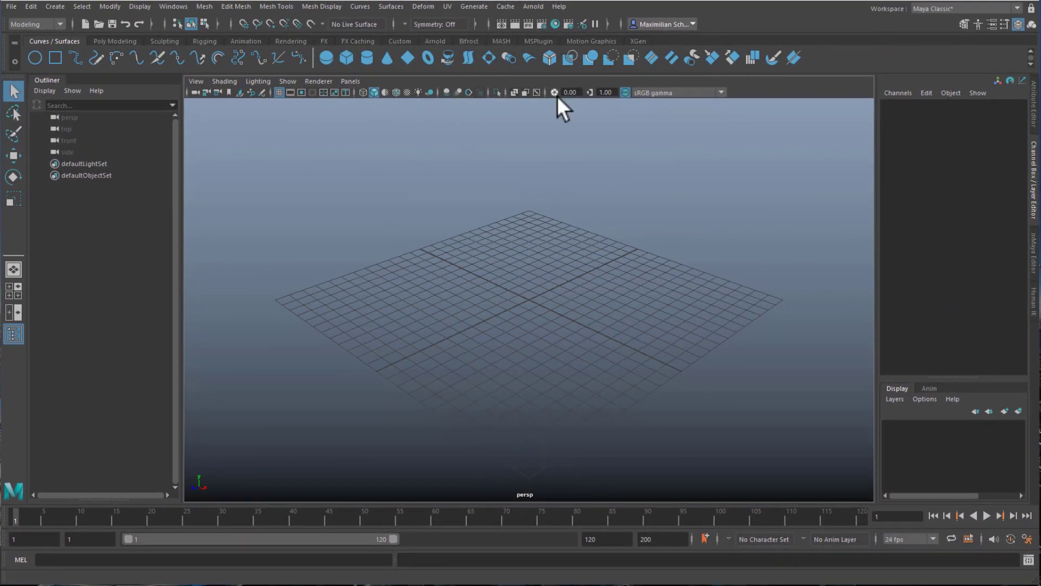
left_click(534, 4)
mouse_move(565, 88)
mouse_move(339, 220)
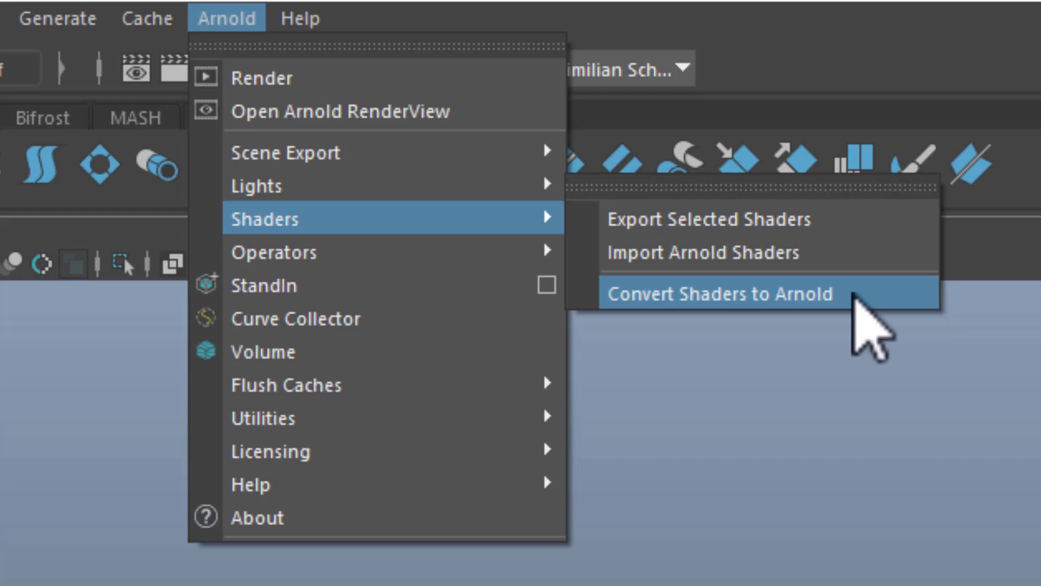
left_click(832, 437)
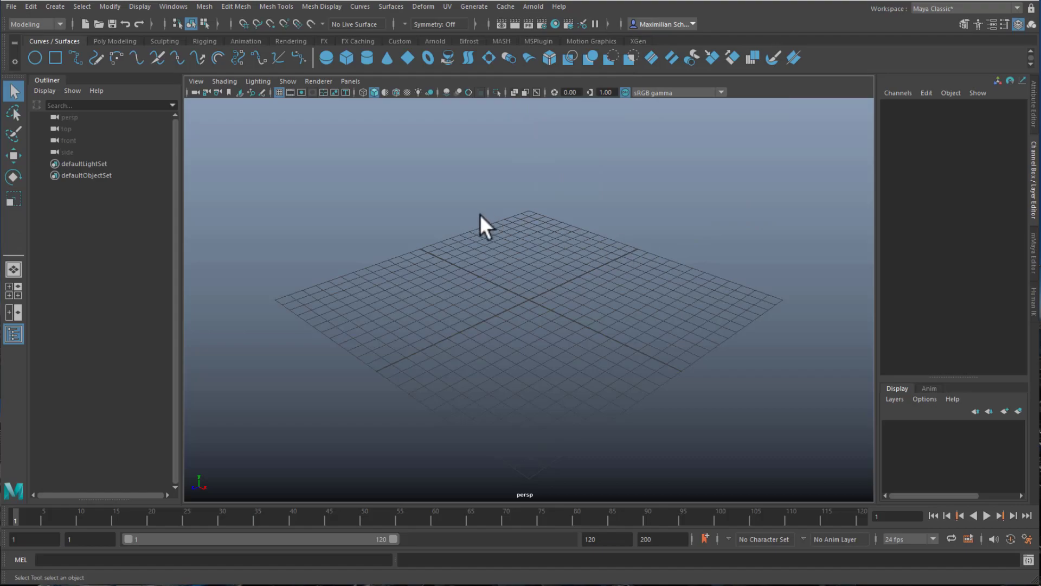
- Create a NURBS torus at the origin and display it shaded with texture maps
left_click(426, 59)
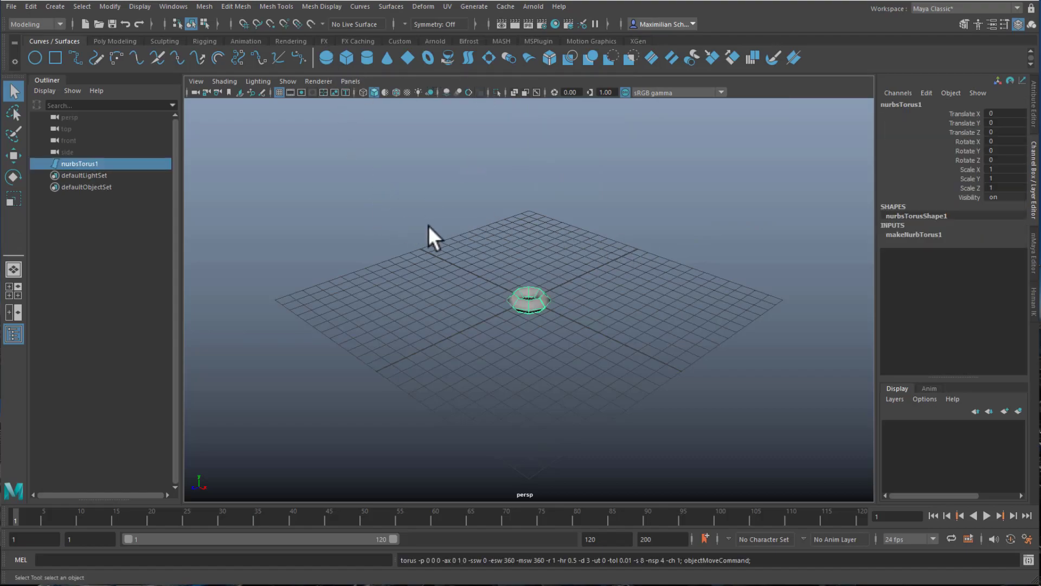
scroll(509, 373, "up", 3)
key("5")
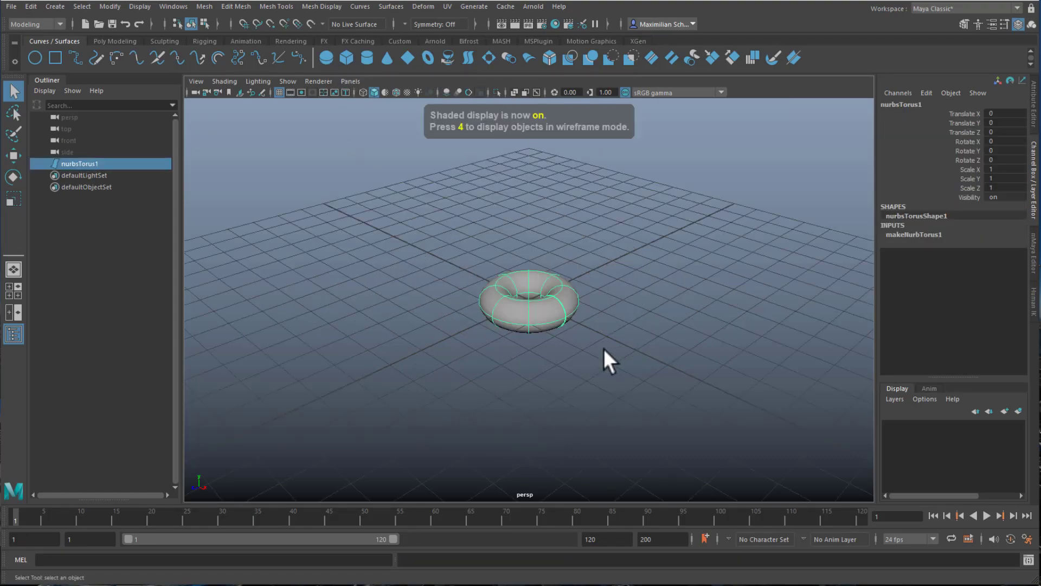
key("6")
mouse_move(580, 363)
right_mouse_down("alt")
mouse_move(581, 344)
mouse_move(644, 353)
right_mouse_up("alt")
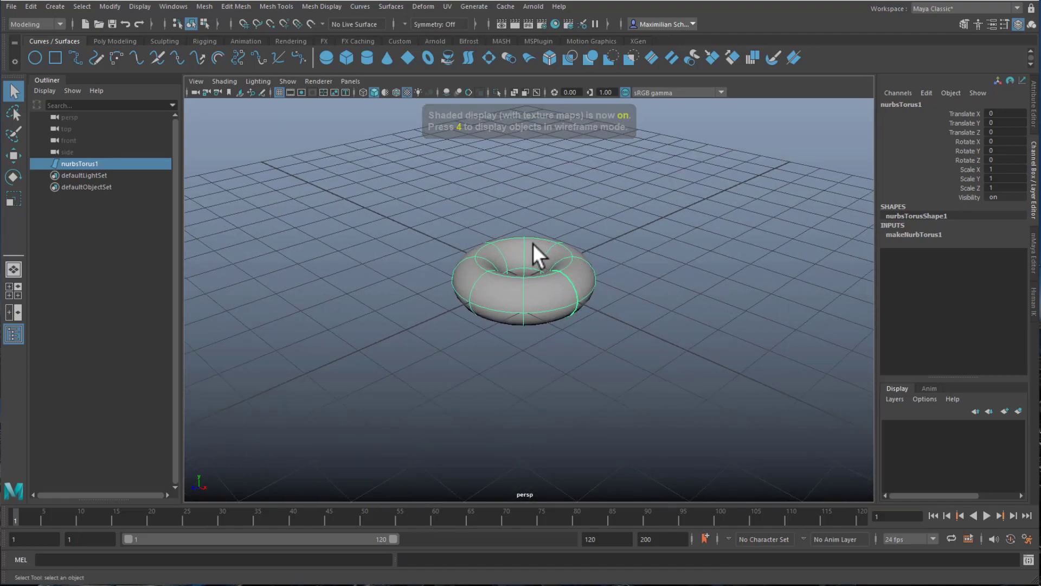
- Assign a new Blinn material to the torus
right_click_drag(533, 243, 537, 519)
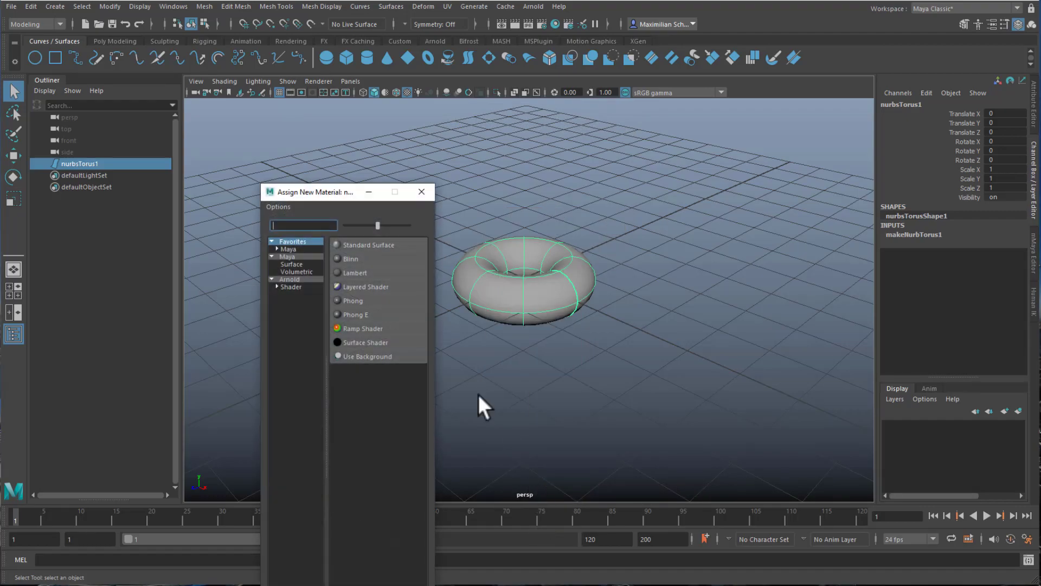
left_click(290, 255)
left_click(355, 340)
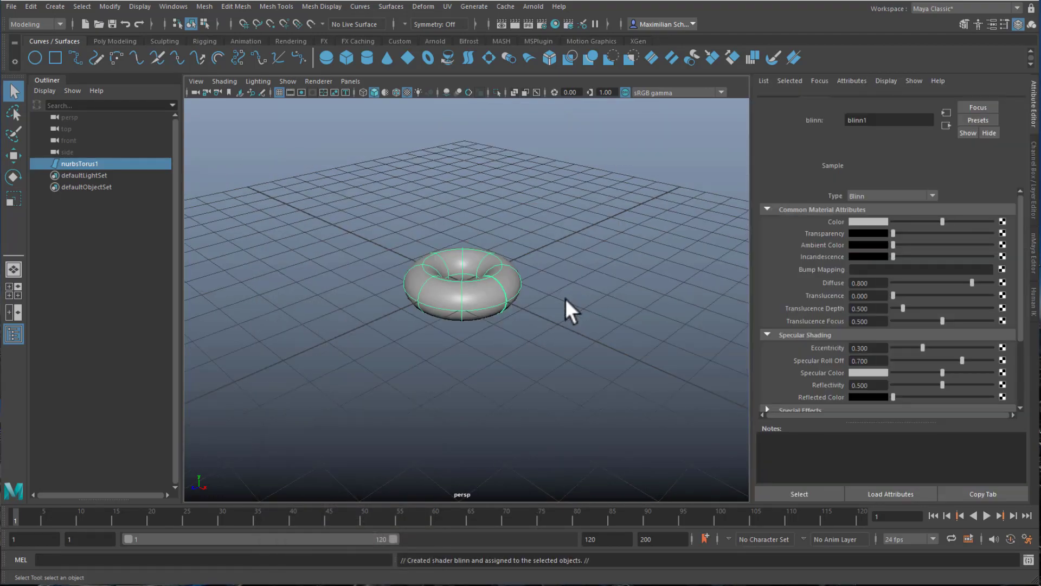
- Connect a Ramp texture to the Color attribute of the torus's Blinn material
right_click_drag(464, 340, 588, 337, "alt")
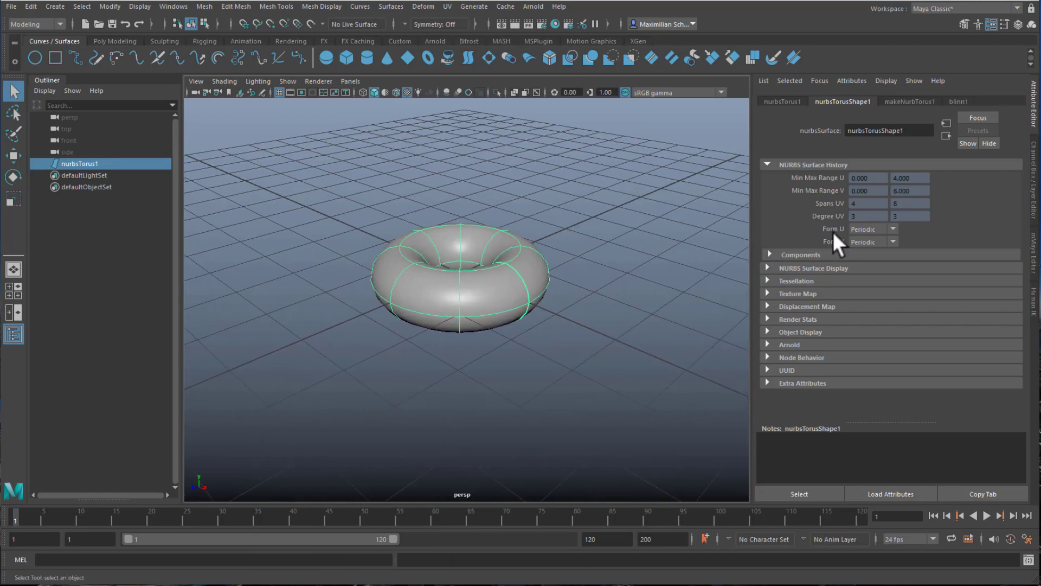
left_click(959, 103)
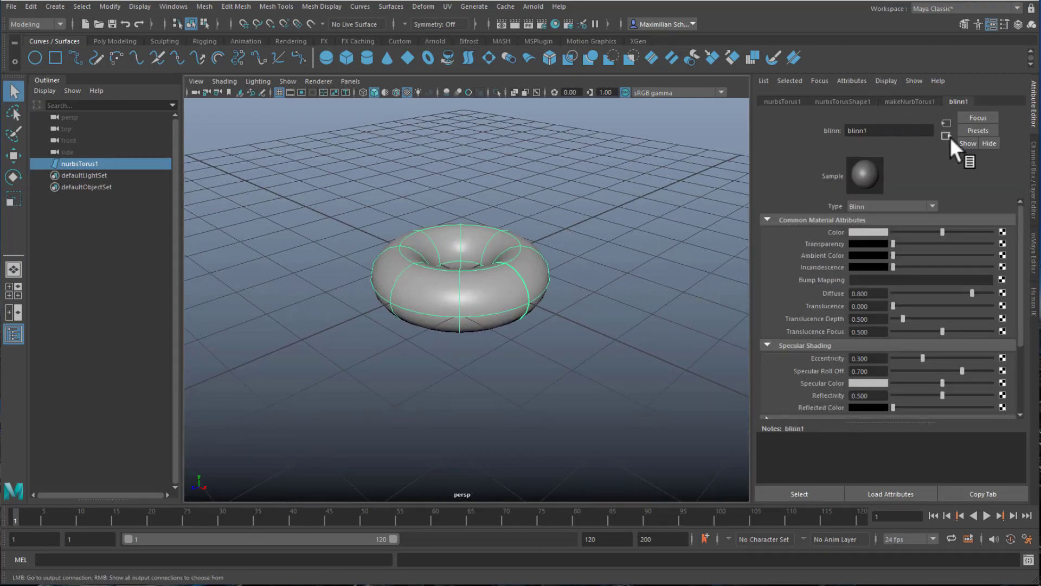
left_click(1002, 232)
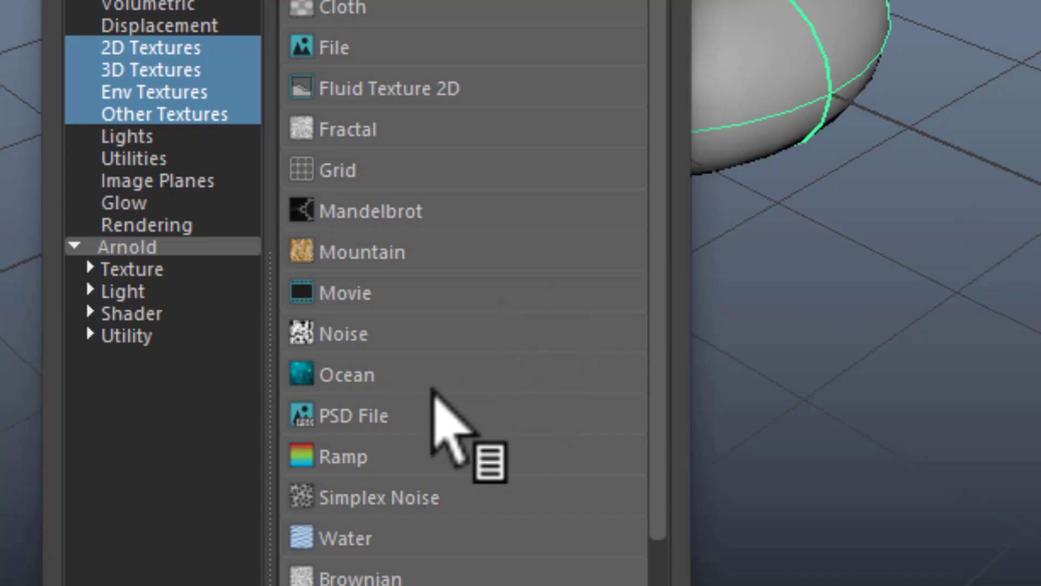
left_click(375, 443)
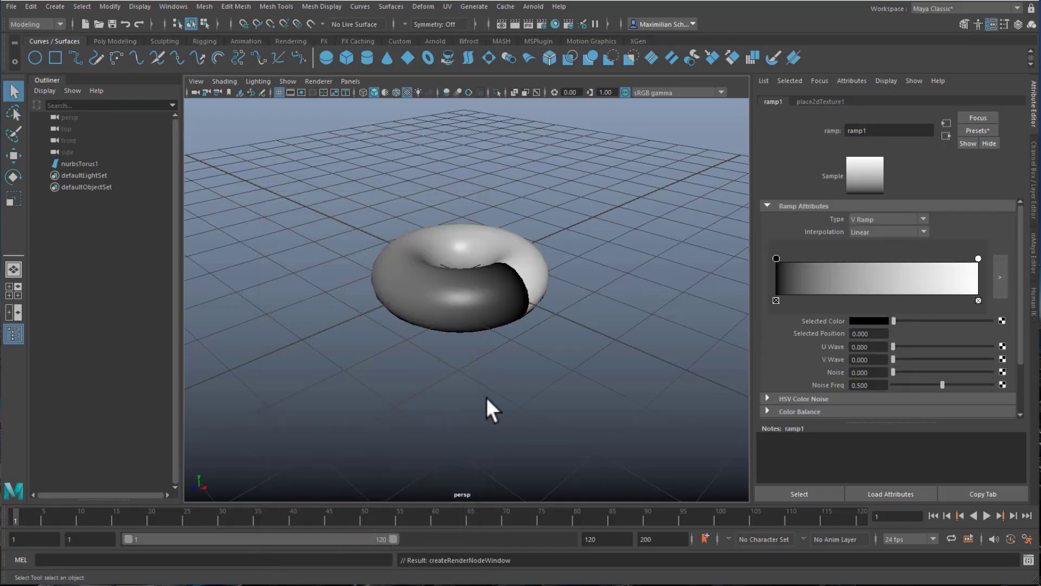
- Convert all shaders in the scene to Arnold
mouse_move(577, 390)
left_mouse_down("alt")
mouse_move(495, 425)
mouse_move(455, 400)
mouse_move(567, 403)
left_mouse_up("alt")
right_click_drag(566, 412, 576, 396, "alt")
left_click_drag(576, 395, 537, 413, "alt")
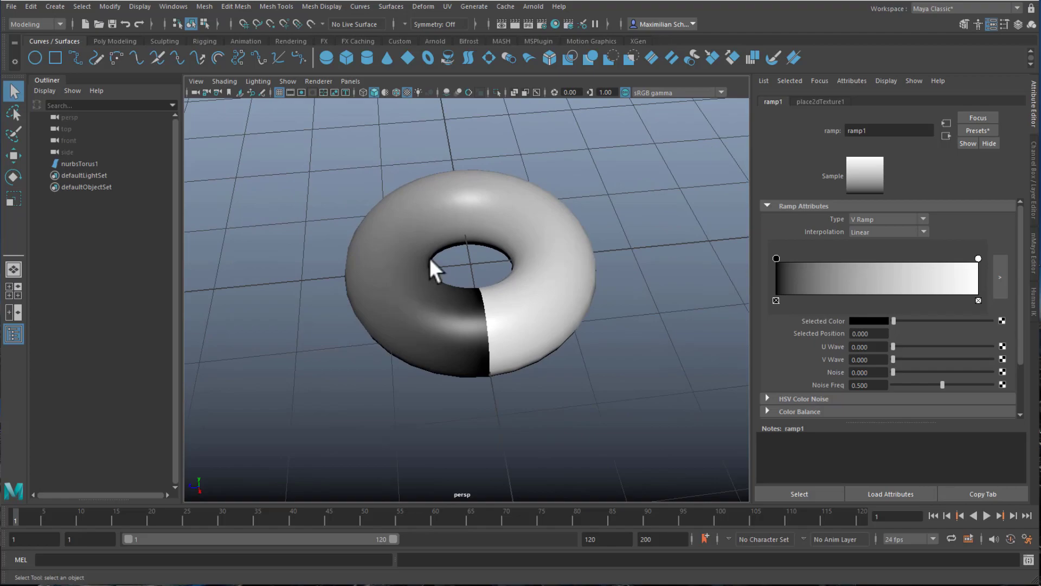
left_click(534, 6)
mouse_move(567, 76)
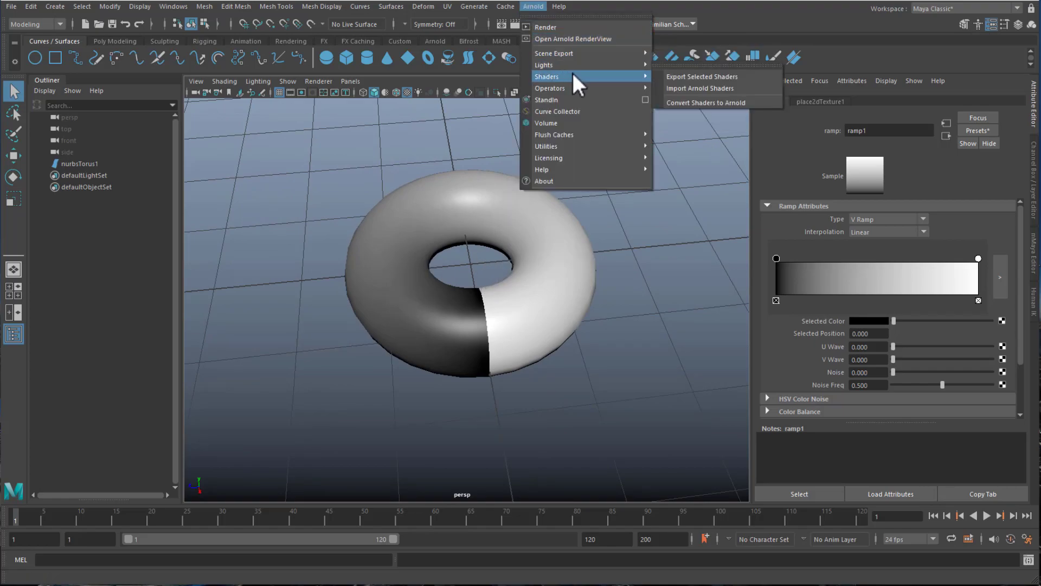
left_click(695, 101)
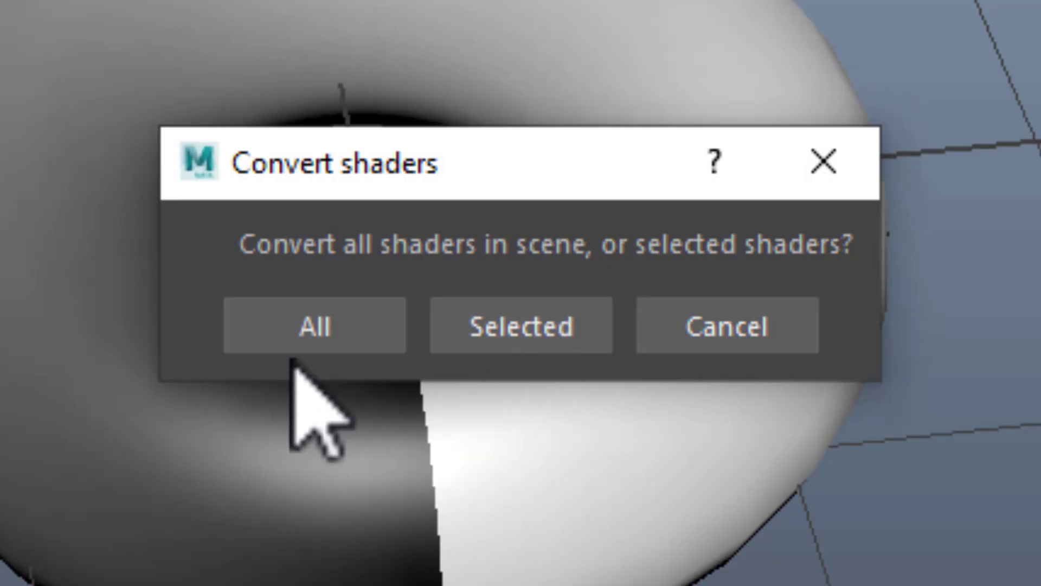
left_click(325, 321)
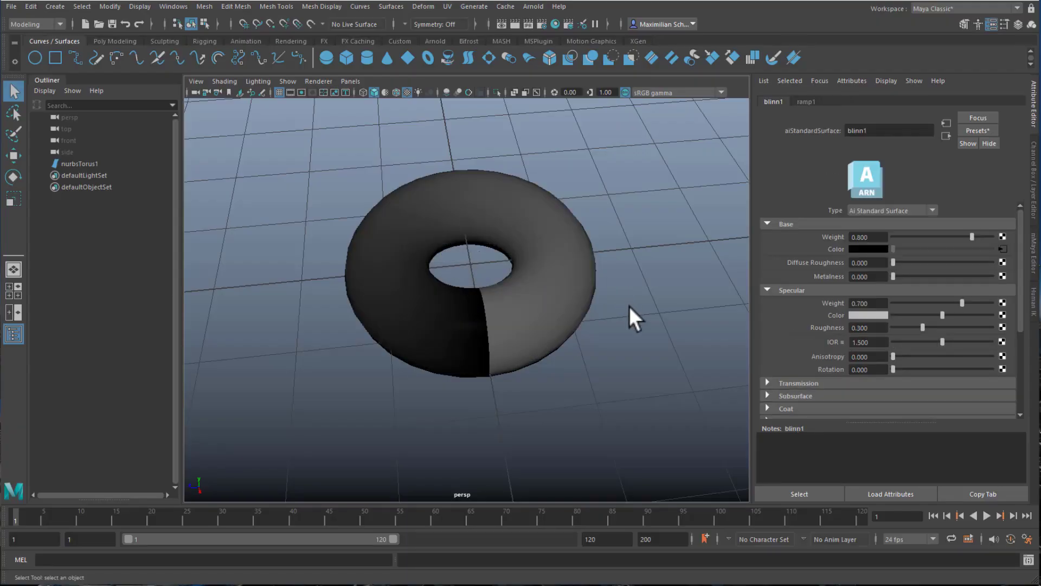
- Add an Arnold Skydome Light to the scene and render the torus with Arnold
left_click_drag(577, 332, 622, 322, "alt")
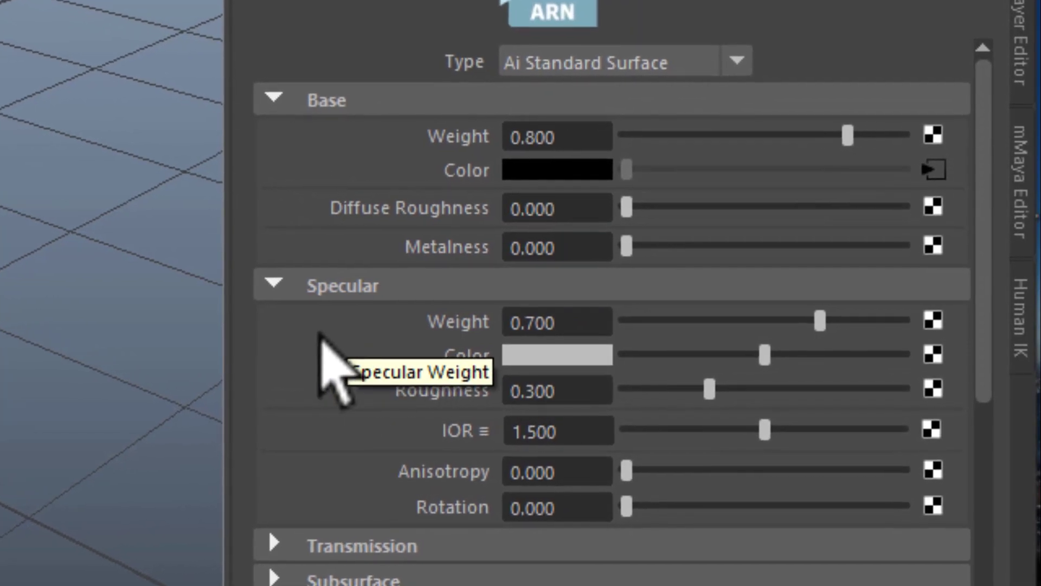
left_click_drag(1, 399, 0, 401, "alt")
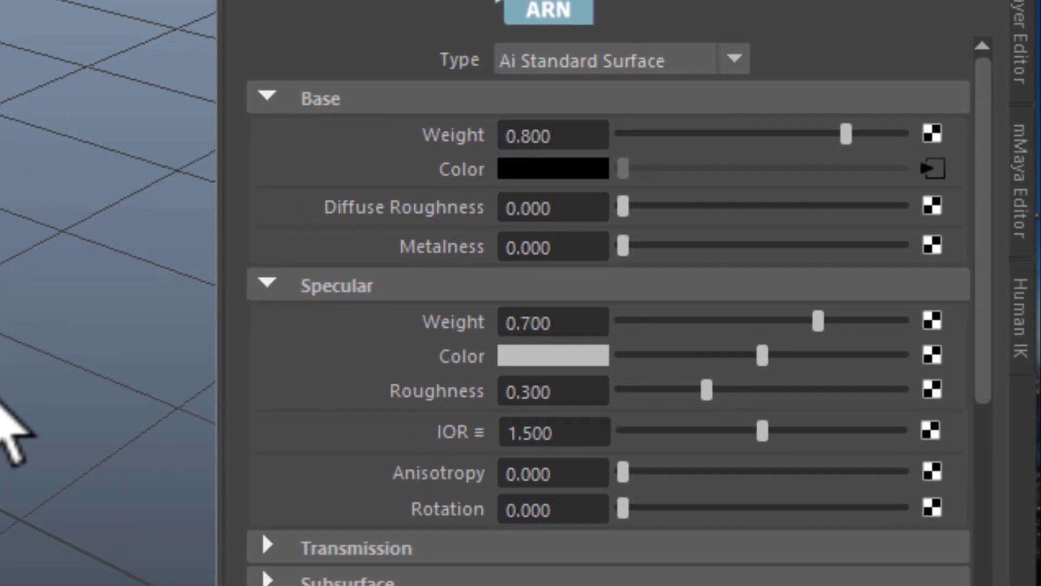
left_click_drag(488, 307, 542, 326, "alt")
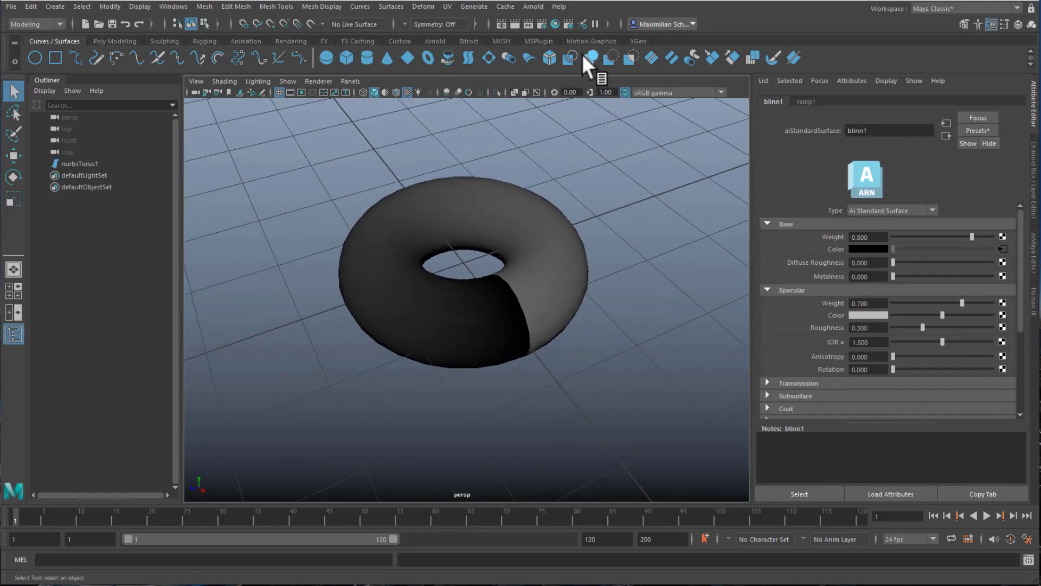
left_click(538, 8)
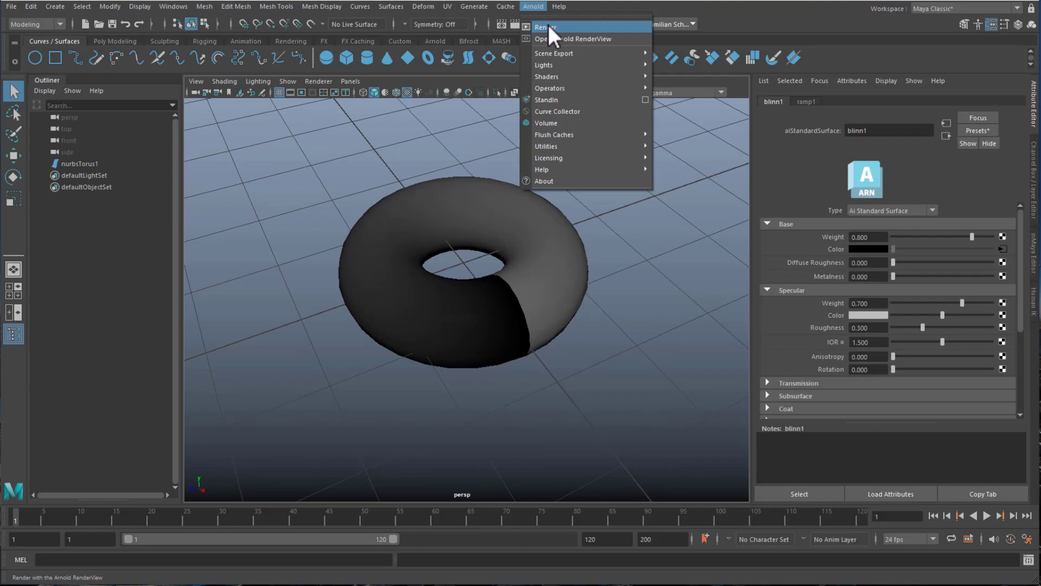
mouse_move(560, 62)
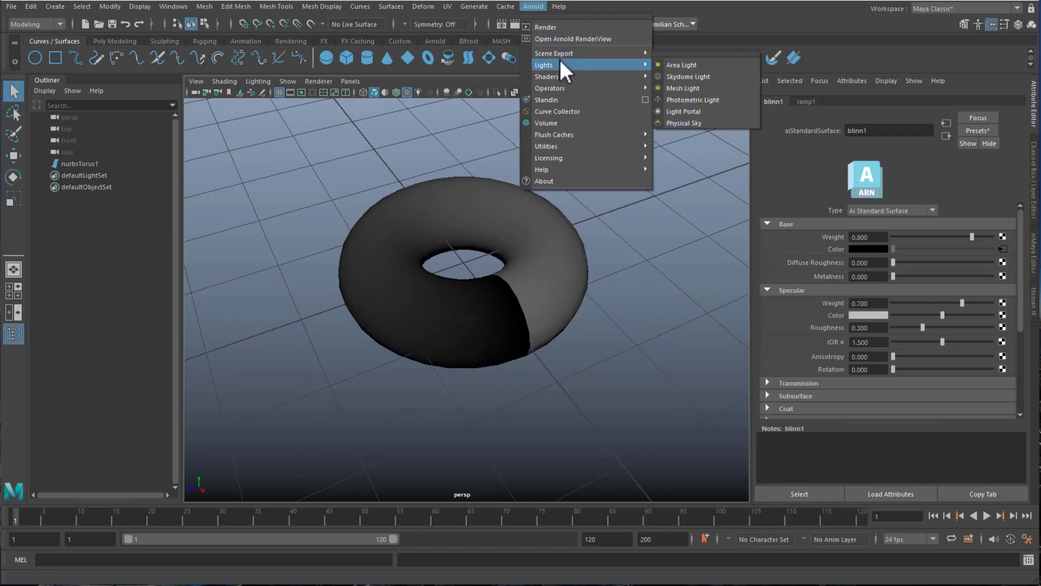
left_click(695, 77)
left_click(532, 7)
left_click(544, 25)
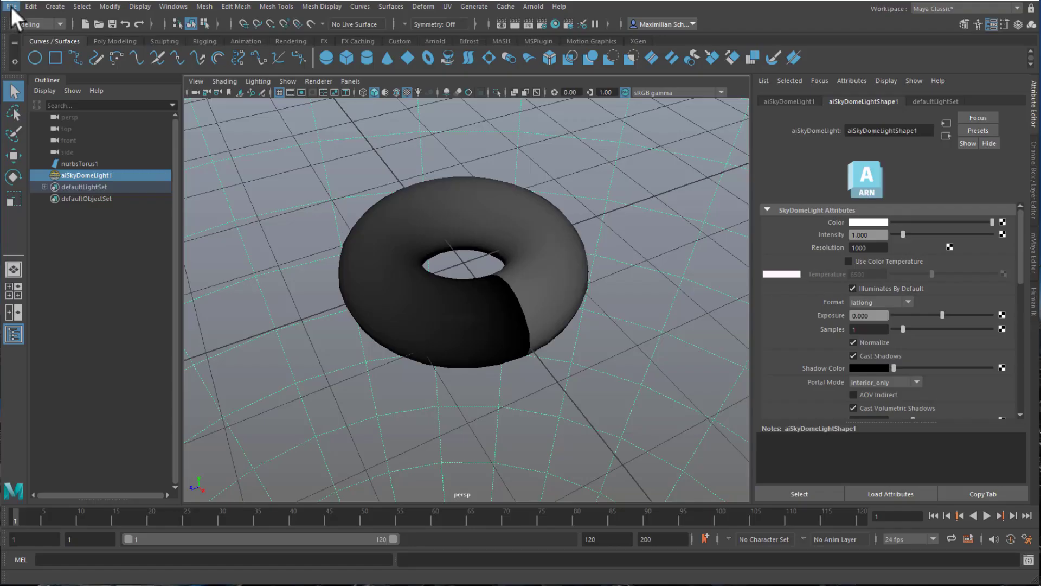
- Open the scene KB3D_NeoCities-Native.ma from the Kitbash_City project without saving the untitled torus scene
left_click(11, 7)
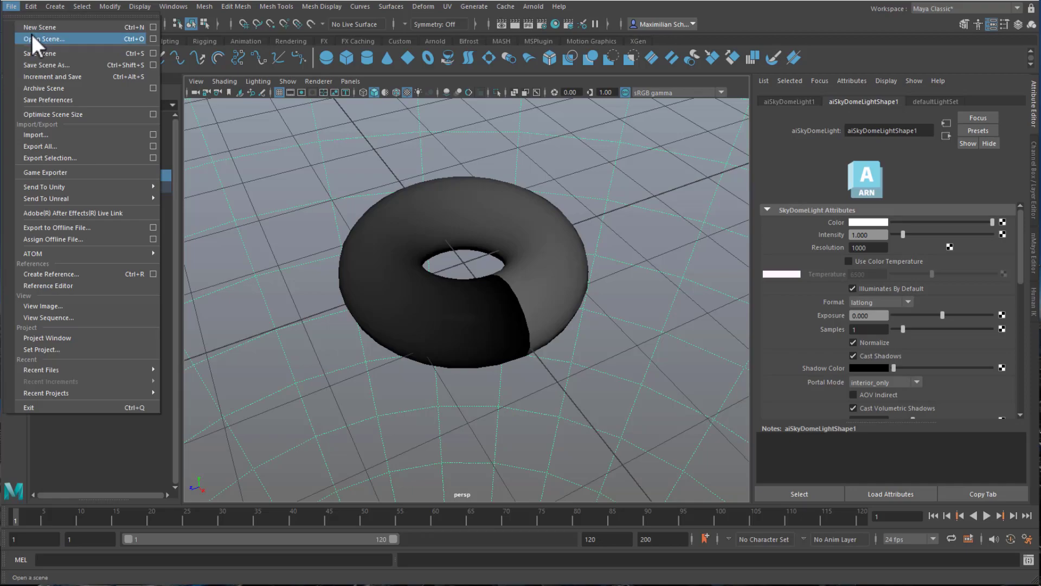
left_click(31, 34)
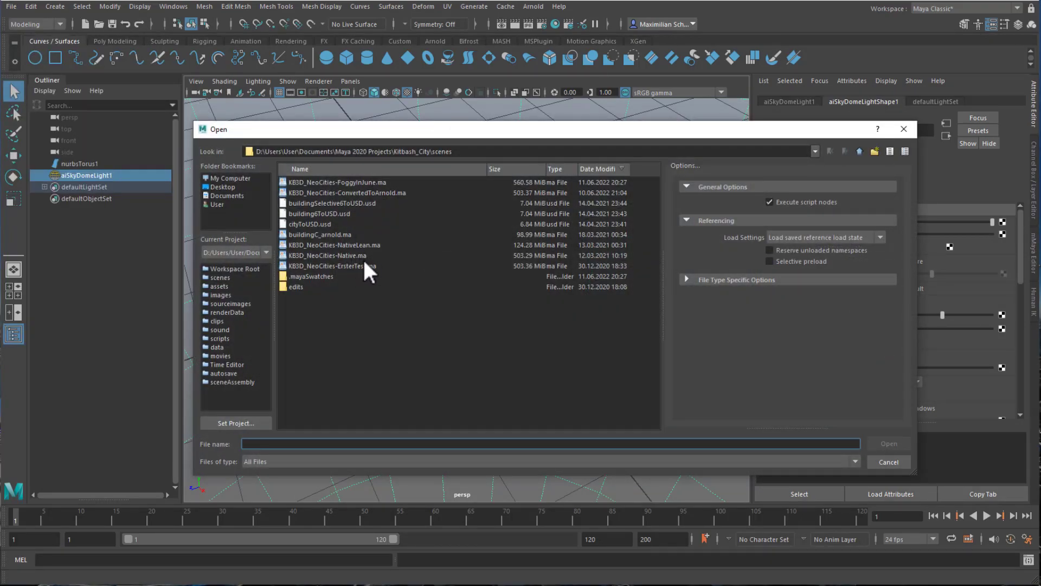
left_click(363, 256)
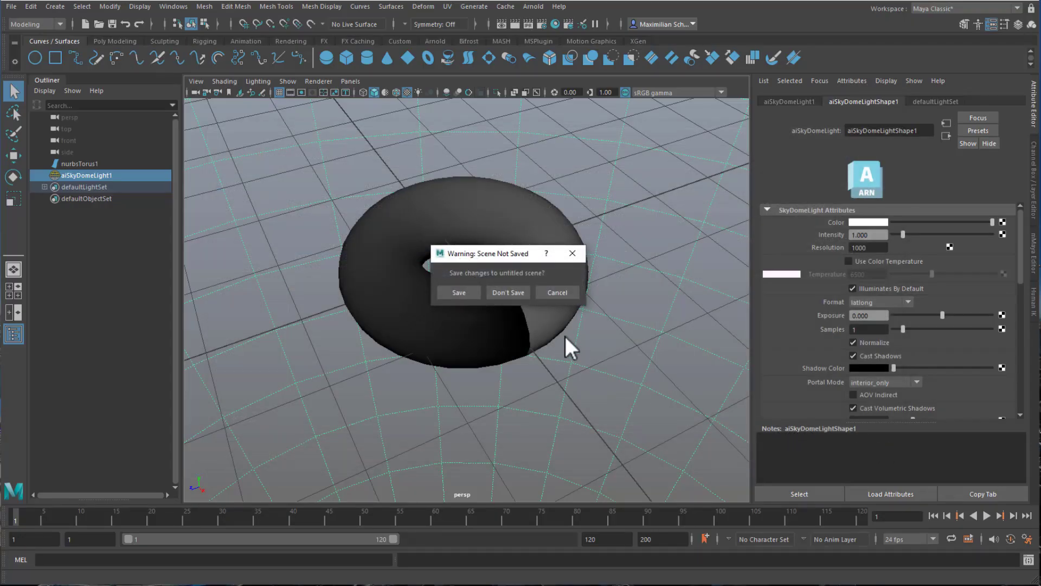
left_click(509, 297)
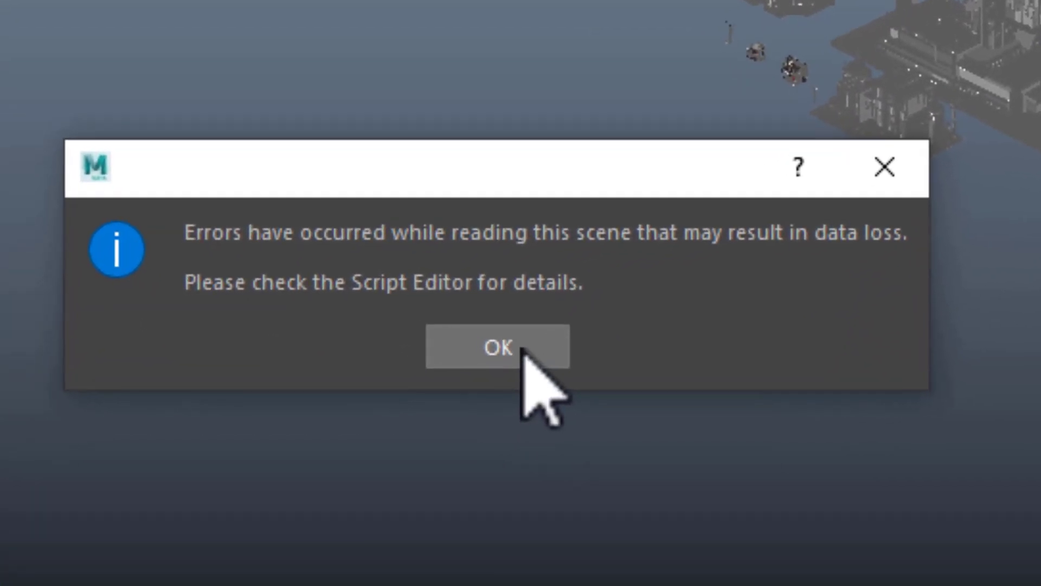
left_click(522, 350)
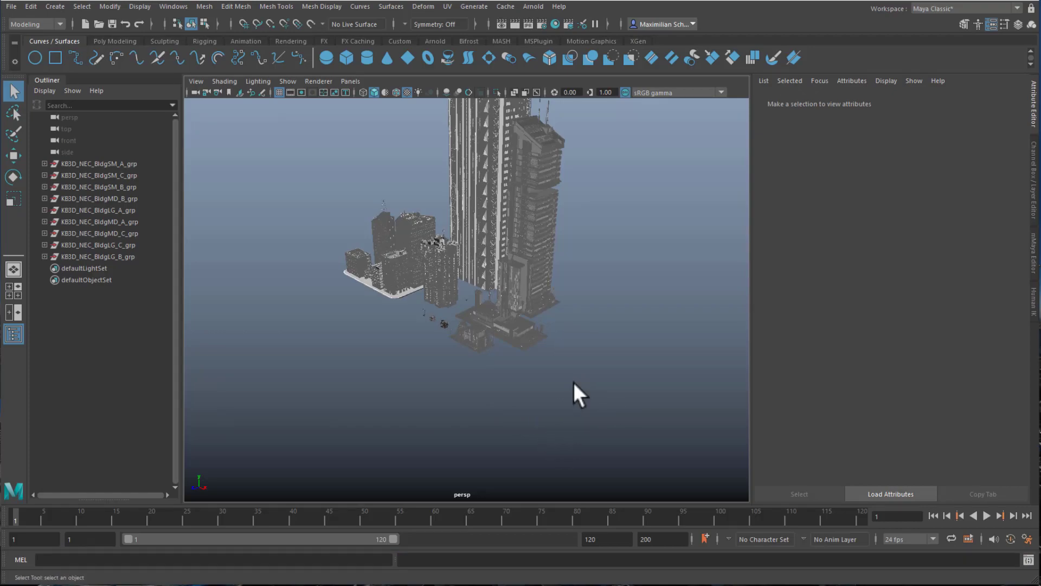
left_click_drag(575, 386, 533, 401, "alt")
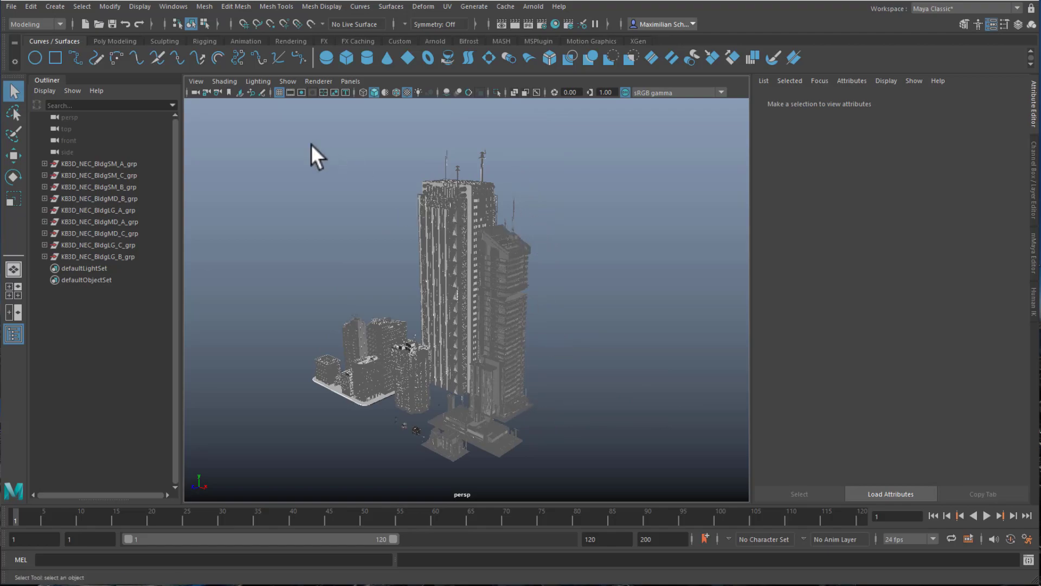
- Add a directional light to the city scene and scale up its icon so it is visible among the buildings
left_click(52, 8)
mouse_move(93, 59)
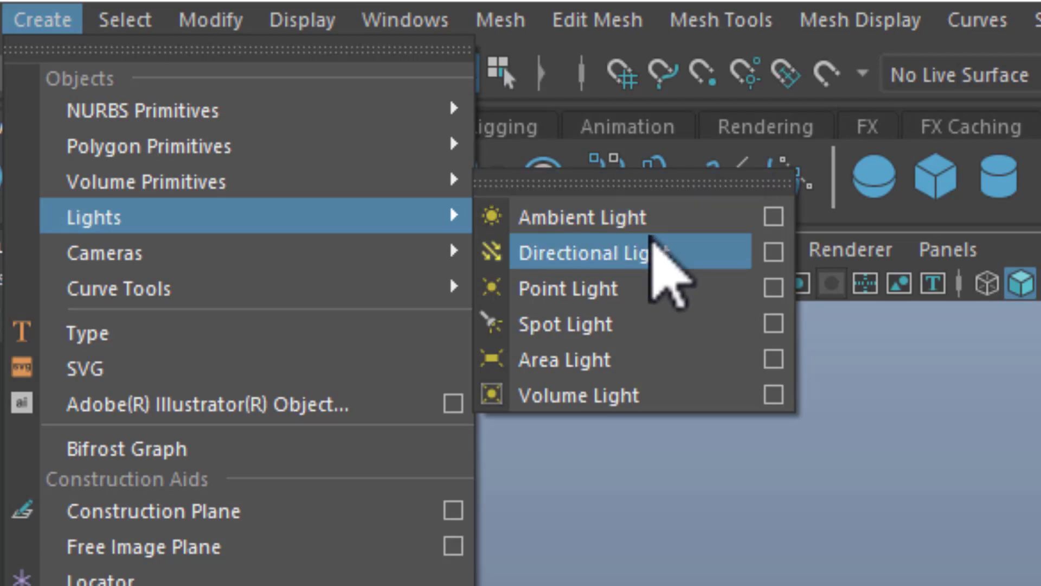
left_click(653, 247)
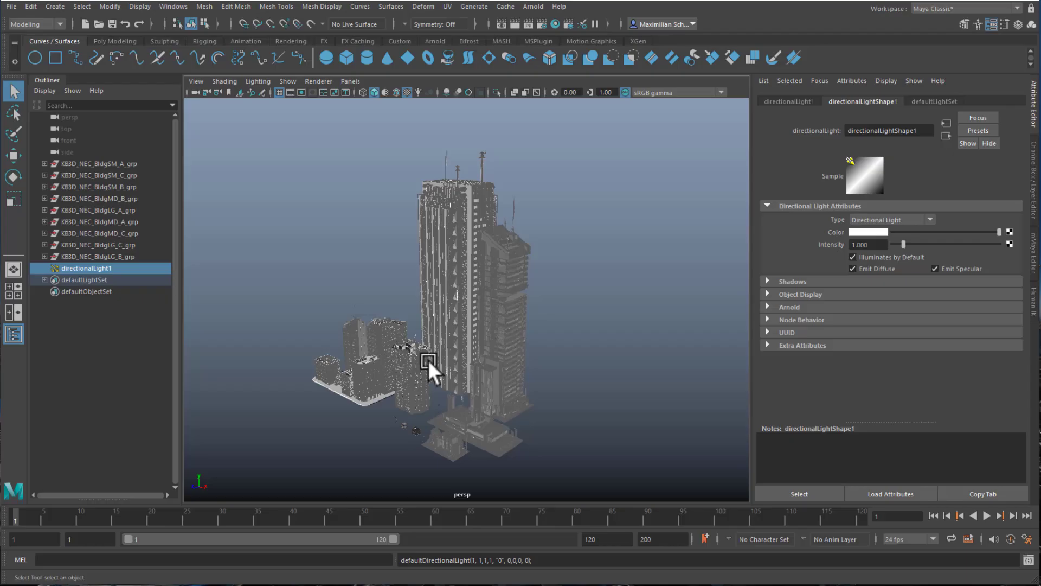
key("r")
left_click_drag(438, 406, 561, 395)
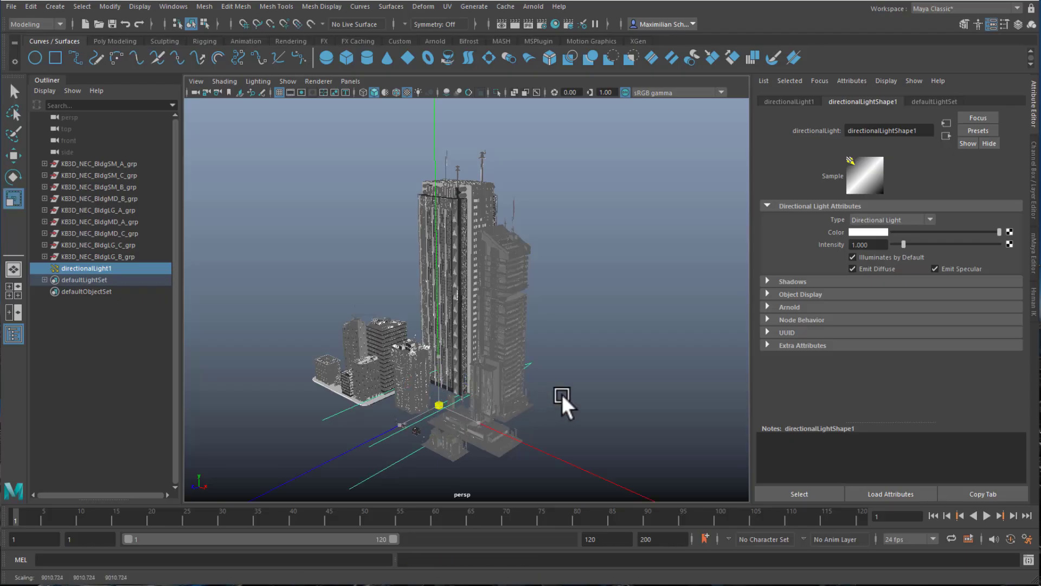
- Rotate the directional light so that it shines onto the buildings from the front at an angle
key("e")
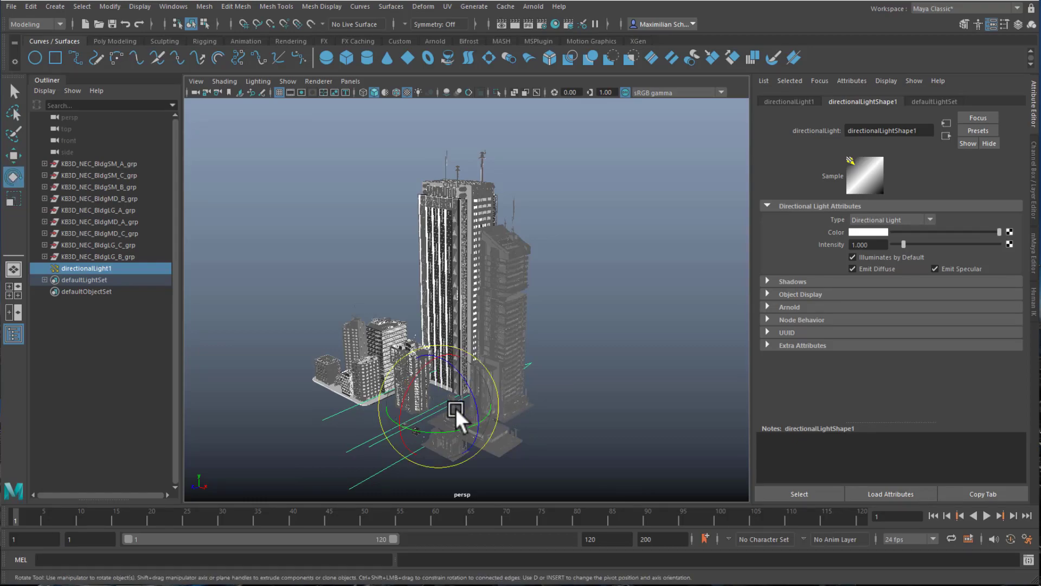
left_click_drag(407, 398, 464, 387)
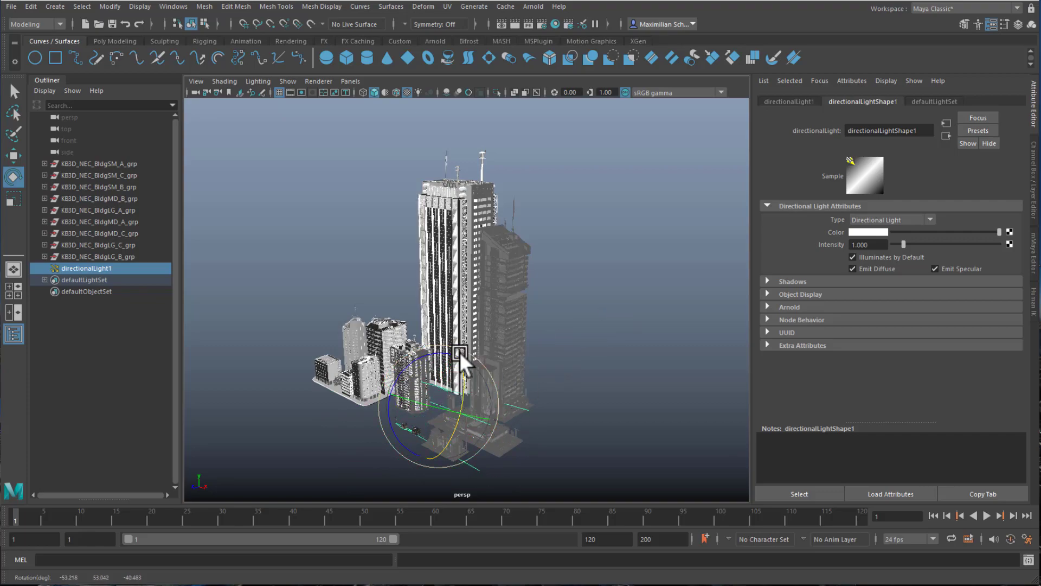
- Examine the lit buildings and the wooden water tower on the large building's rooftop up close
left_click(464, 273)
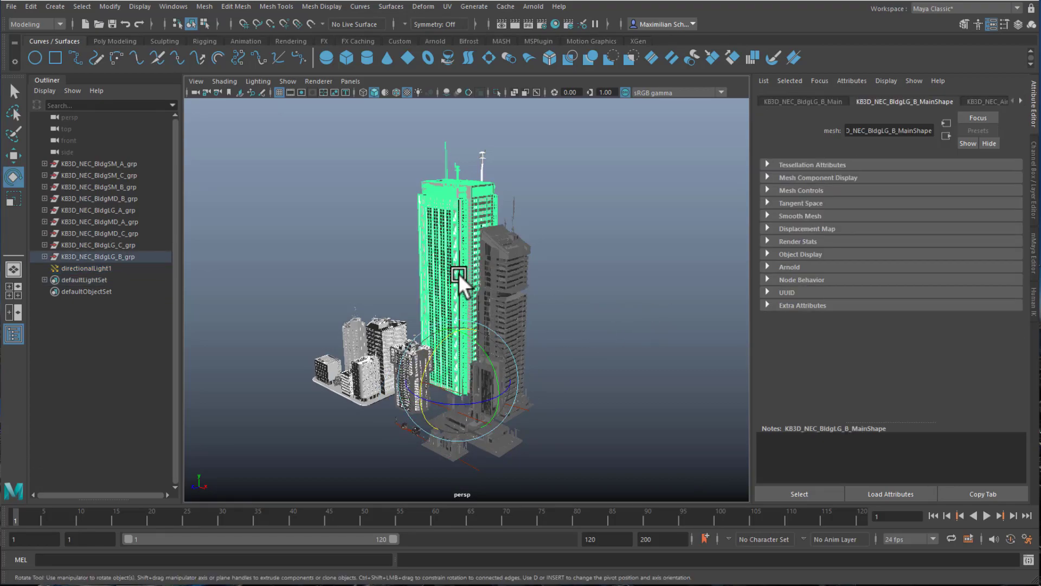
left_click_drag(466, 305, 531, 334, "alt")
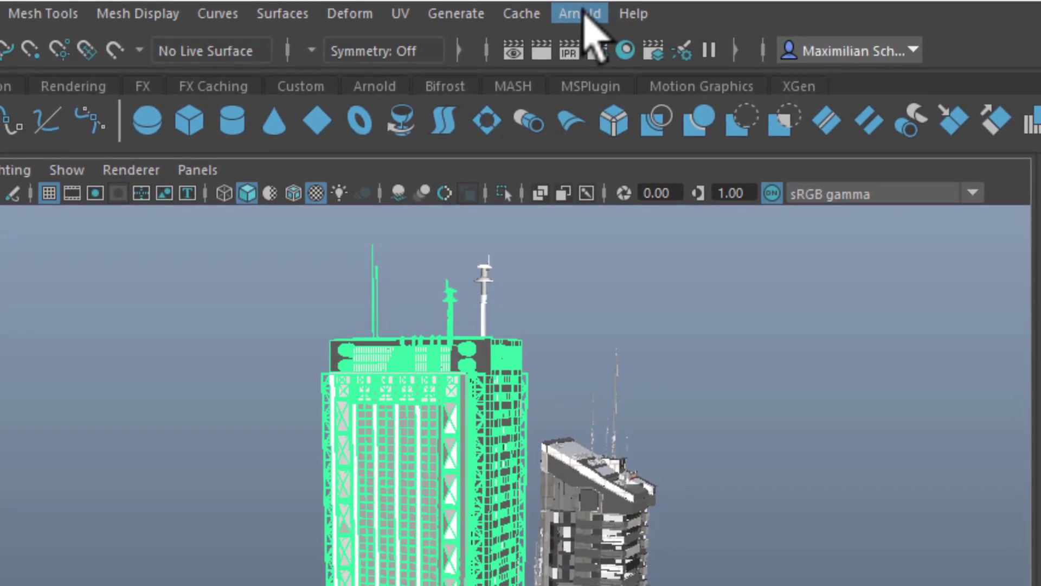
left_click(570, 51)
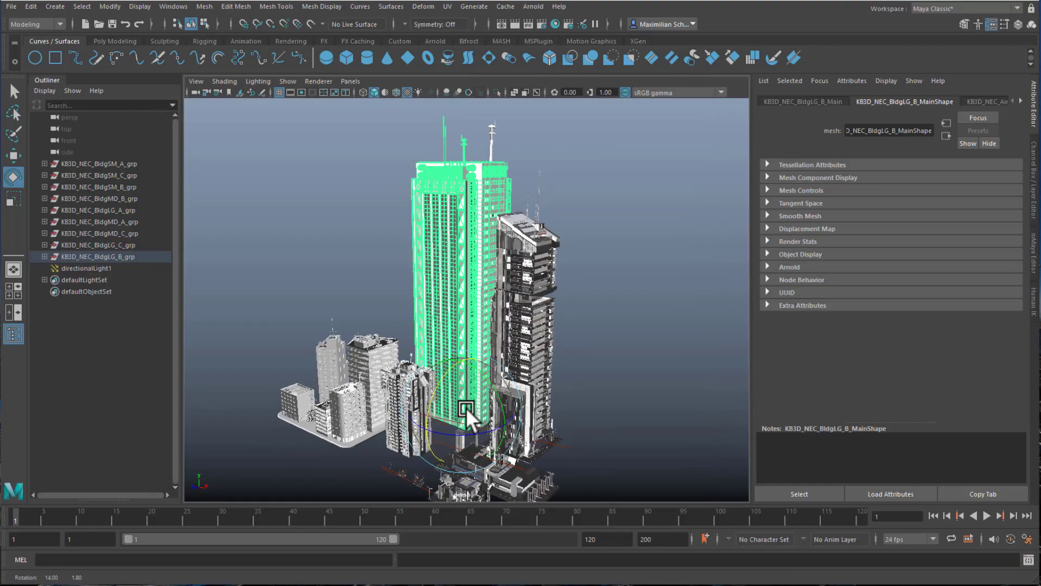
left_click_drag(467, 408, 428, 403, "alt")
right_click_drag(393, 393, 490, 369, "alt")
middle_click_drag(490, 369, 648, 267, "alt")
right_click_drag(327, 367, 624, 306, "alt")
left_click_drag(623, 320, 560, 333, "alt")
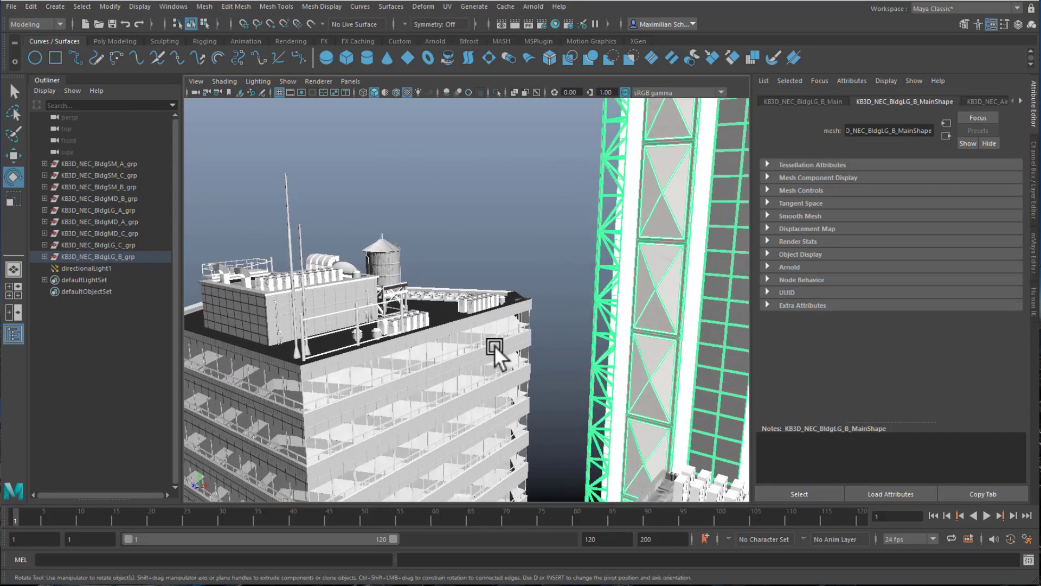
middle_click_drag(424, 328, 513, 351, "alt")
right_click_drag(401, 377, 663, 356, "alt")
right_click_drag(434, 368, 545, 370, "alt")
left_click_drag(544, 376, 522, 382, "alt")
right_click_drag(434, 378, 527, 367, "alt")
middle_click_drag(492, 255, 534, 362, "alt")
left_click_drag(541, 369, 537, 372, "alt")
right_click_drag(537, 372, 506, 373, "alt")
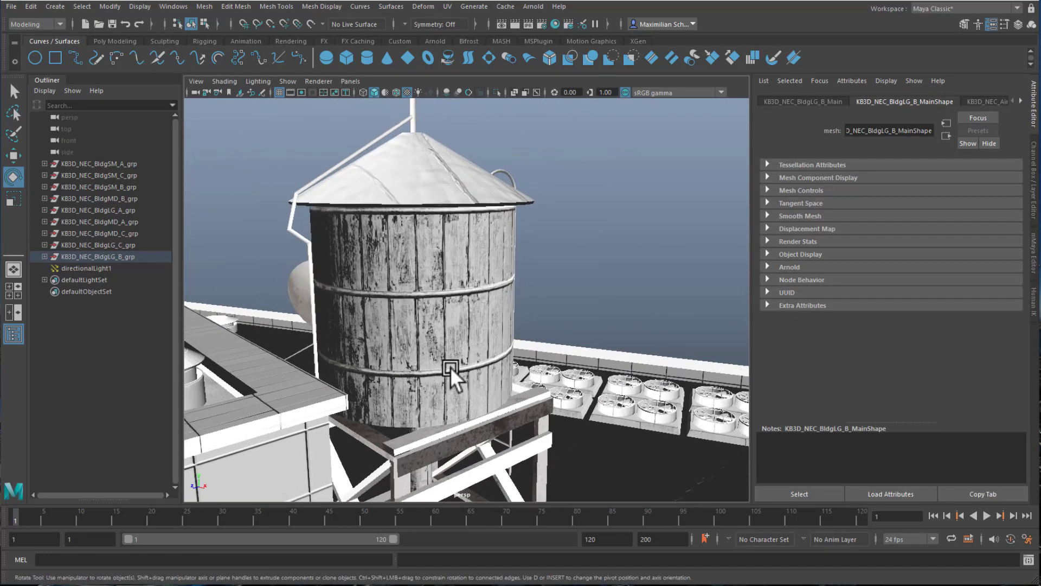
left_click_drag(449, 367, 456, 368, "alt")
left_click_drag(497, 336, 490, 336, "alt")
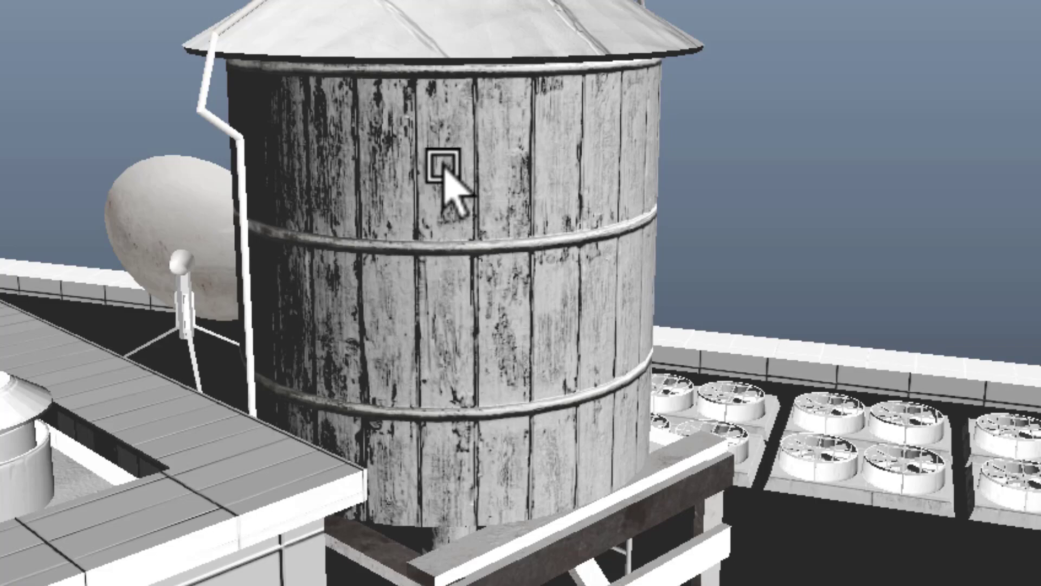
- Select a plank face on the water tower's barrel and show the attributes of its assigned material
left_click(448, 173)
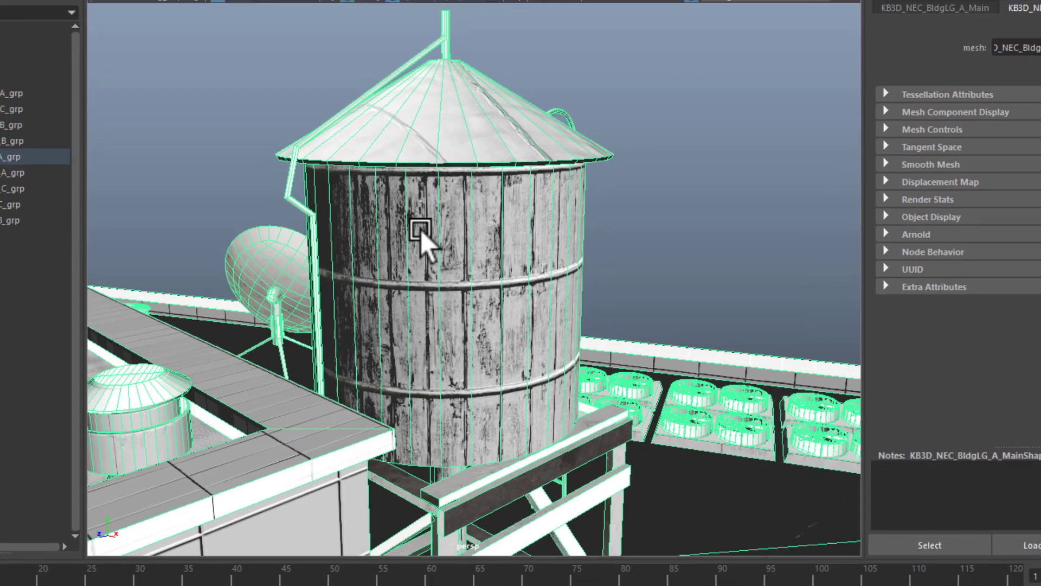
right_click_drag(421, 231, 424, 279)
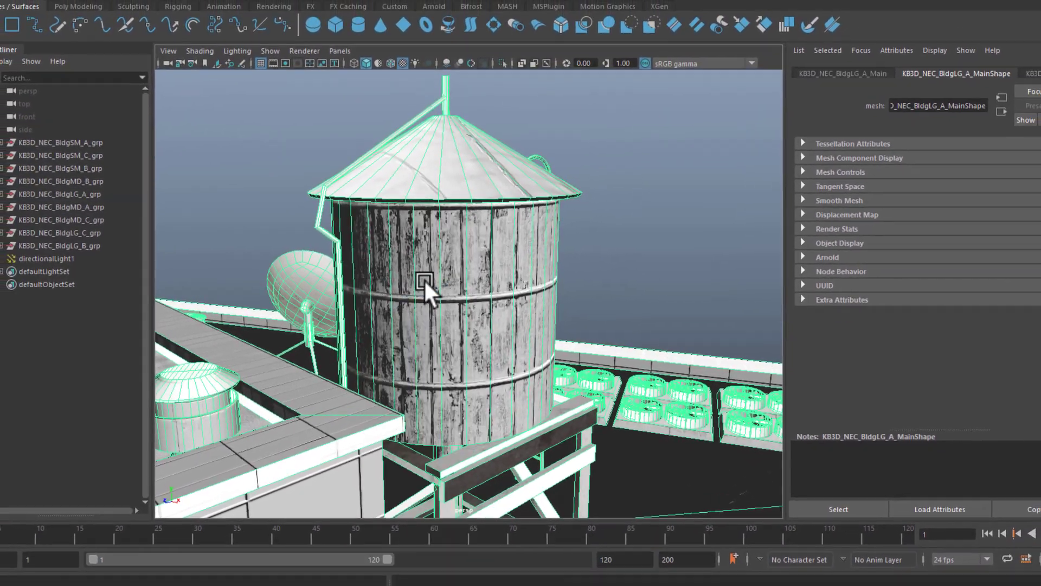
left_click(425, 258)
key("e")
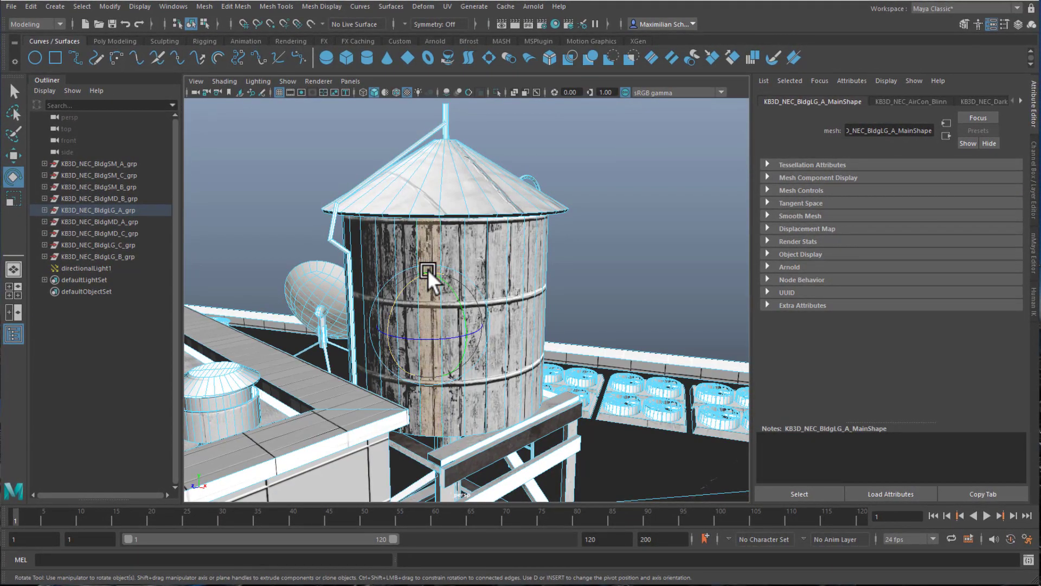
right_click_drag(424, 254, 420, 538)
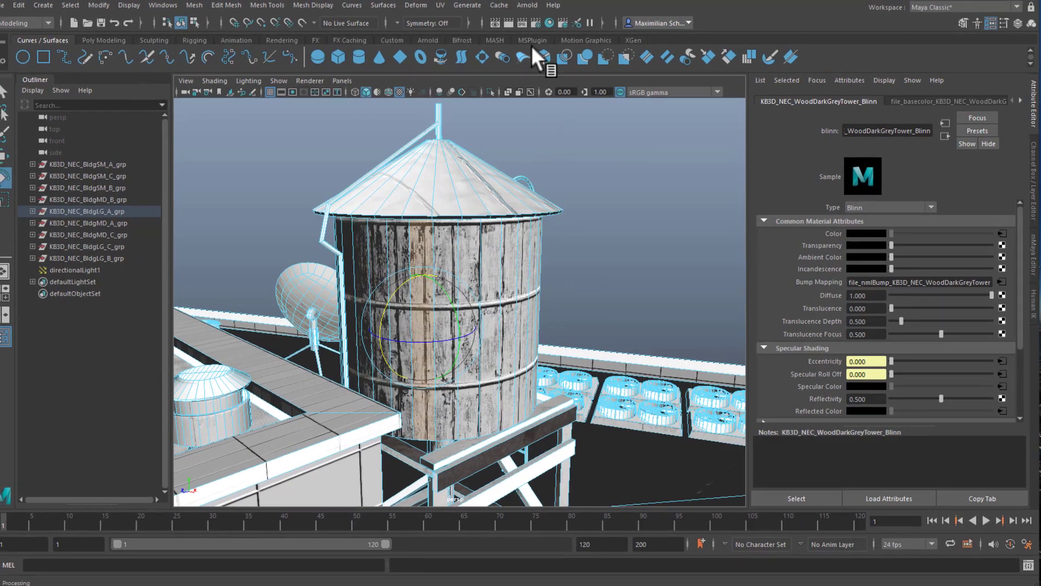
- Preview the water tower in an IPR render, close the Render View, and return to object mode with nothing selected
left_click(527, 24)
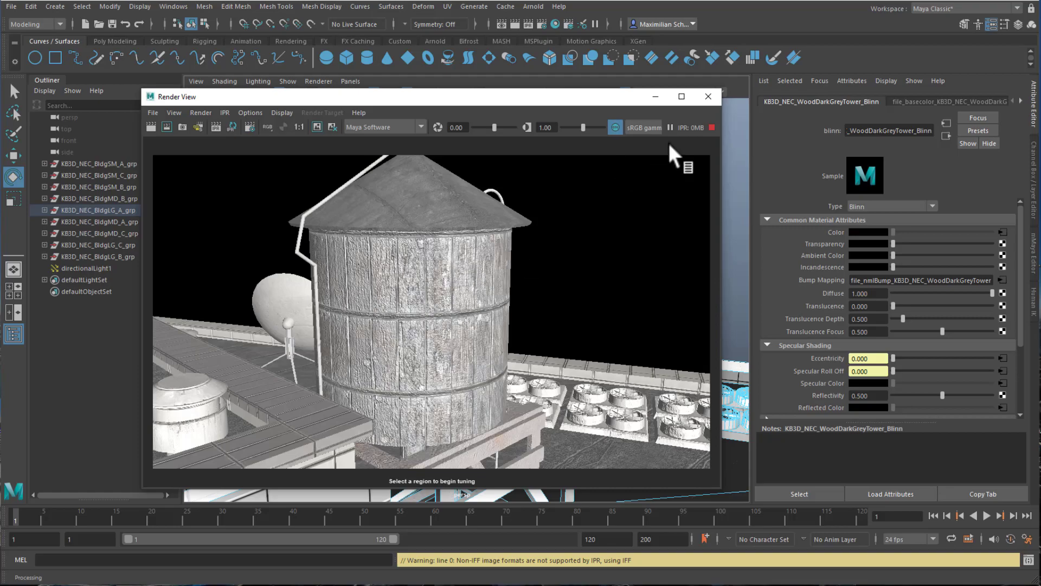
left_click(708, 97)
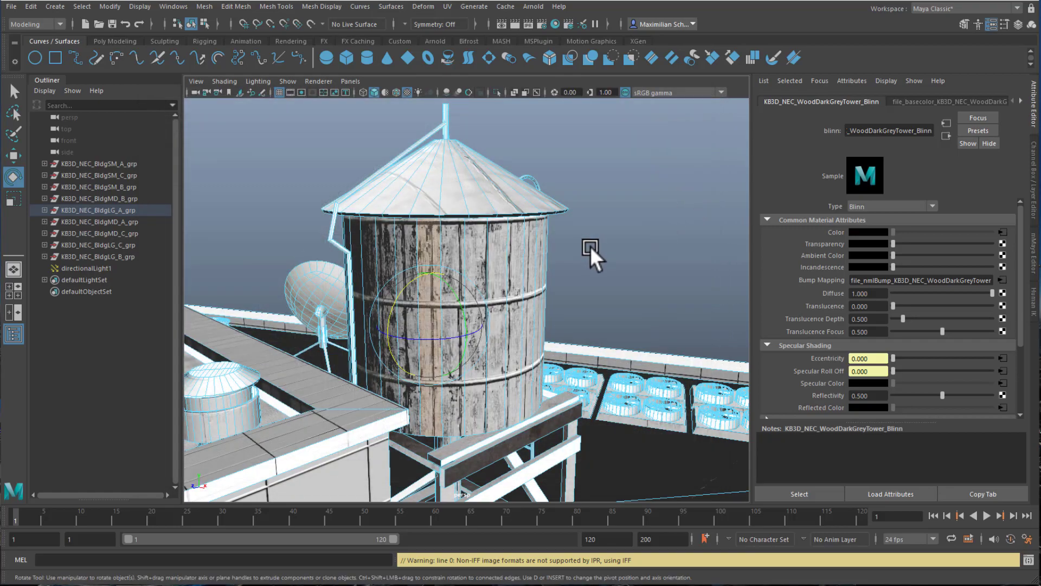
right_click_drag(382, 243, 469, 237)
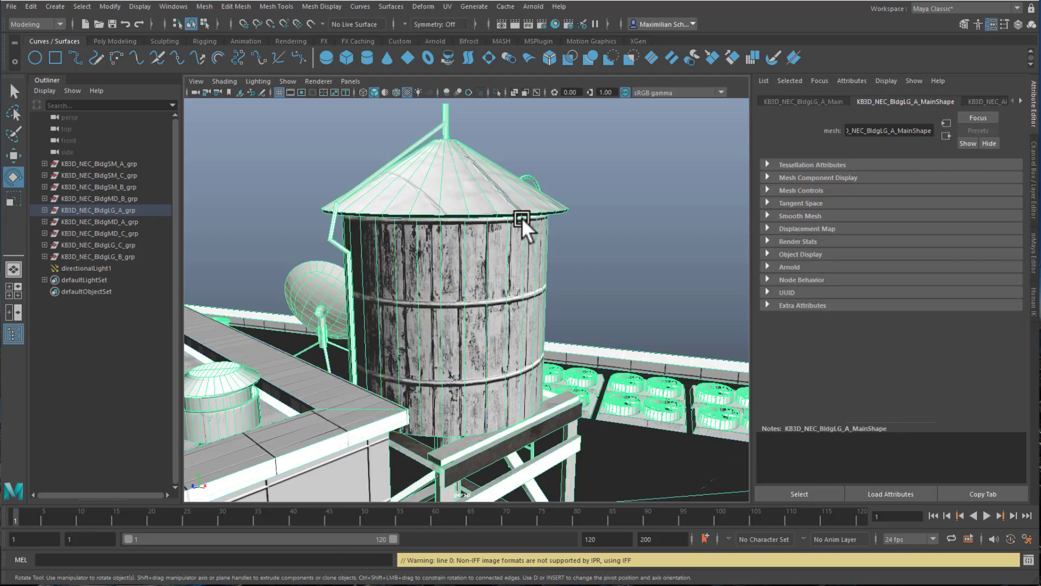
left_click(595, 229)
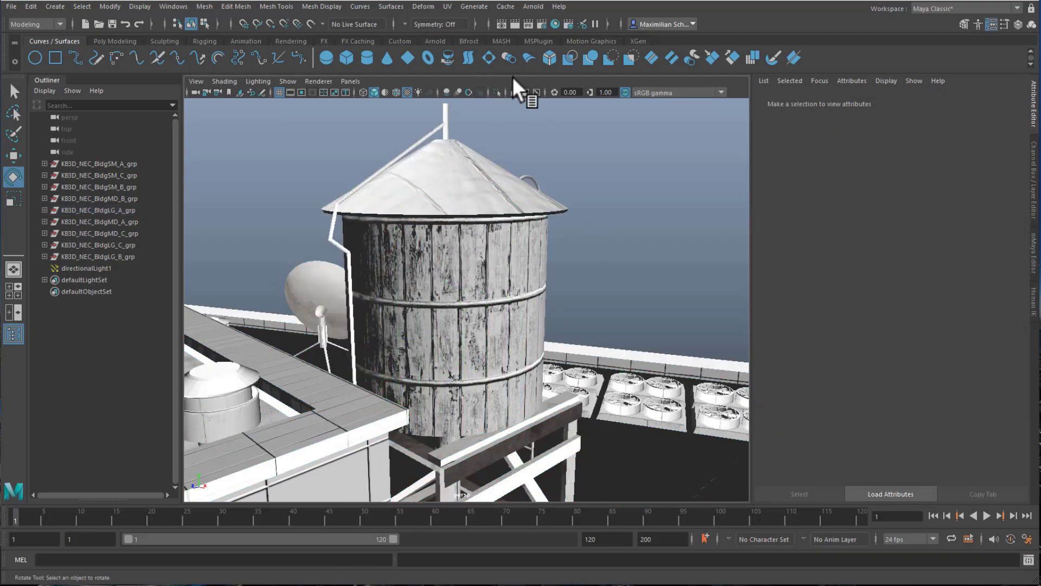
- Open the Hypershade and inspect several KB3D Blinn materials, including GlassBottle and GalvanizedSteel
left_click(555, 23)
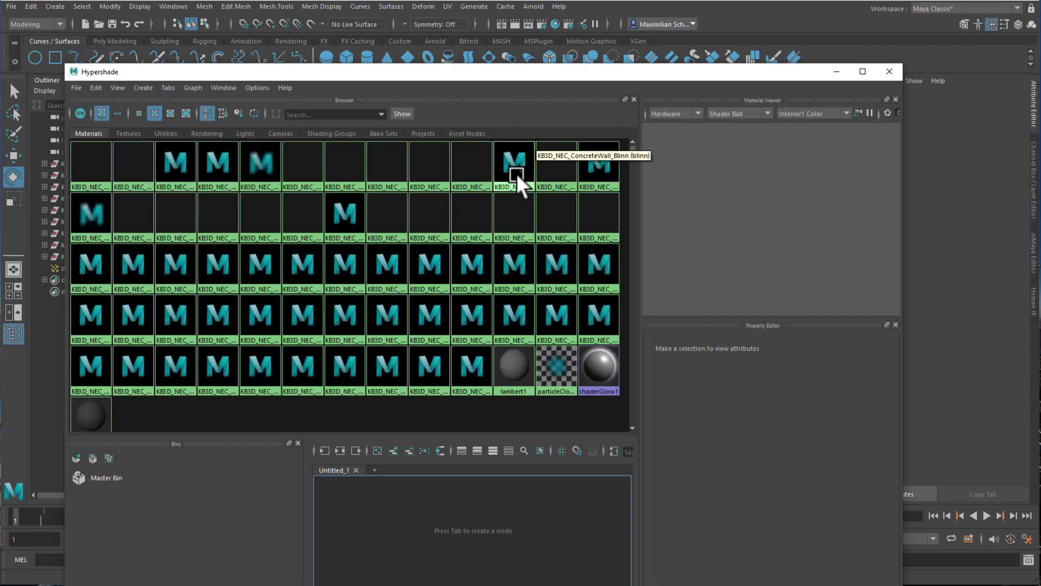
left_click(390, 272)
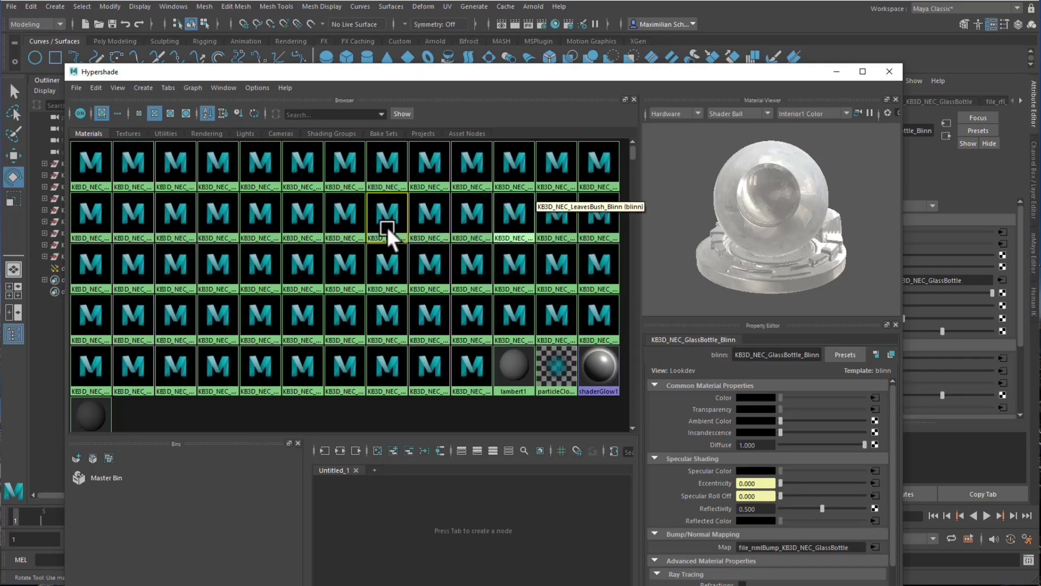
left_click(386, 226)
left_click(314, 216)
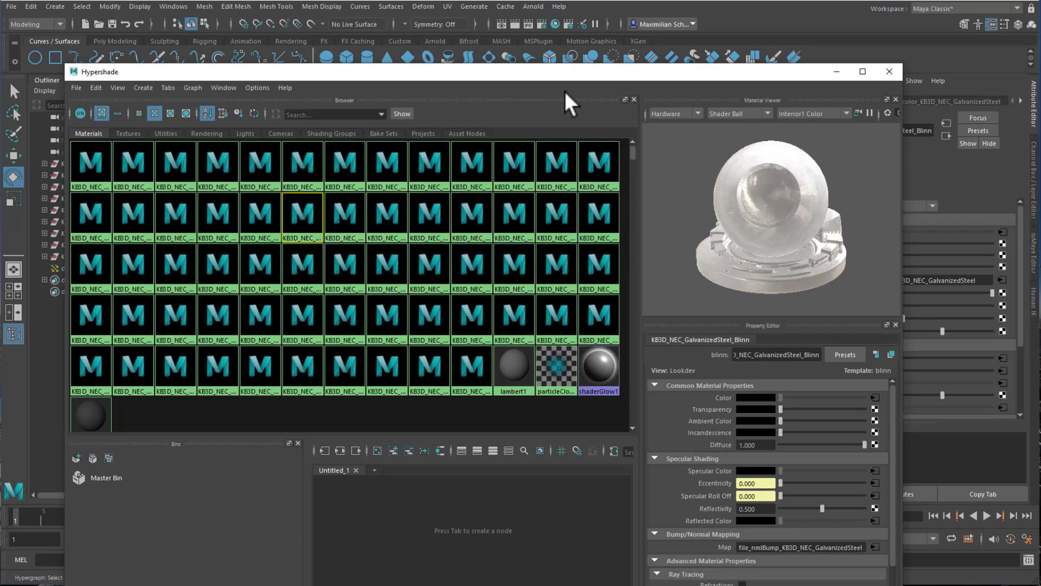
- Convert all Blinn shaders of the Neo Cities scene to Arnold shaders
left_click(535, 10)
mouse_move(556, 67)
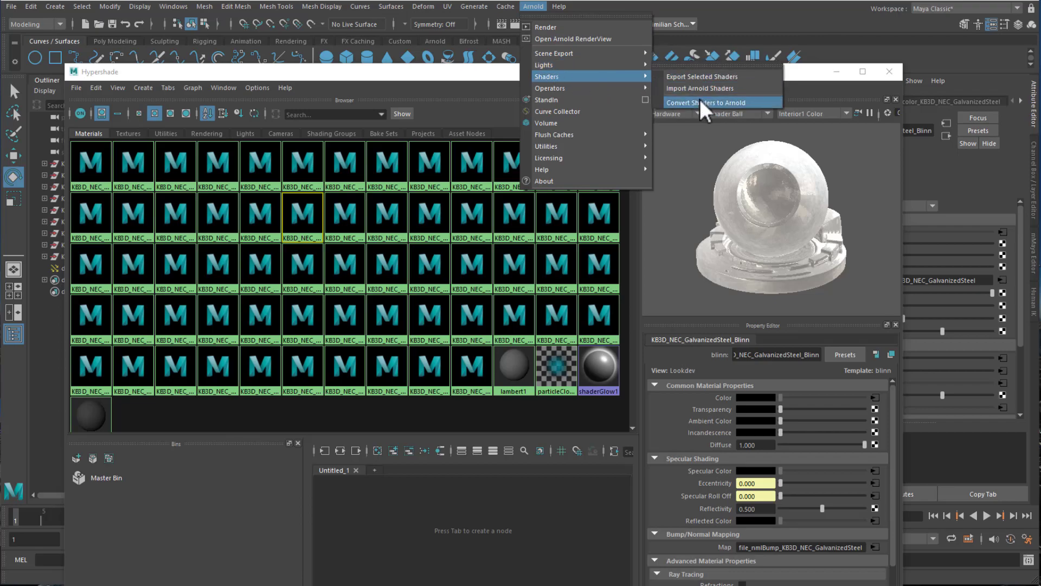
left_click(700, 102)
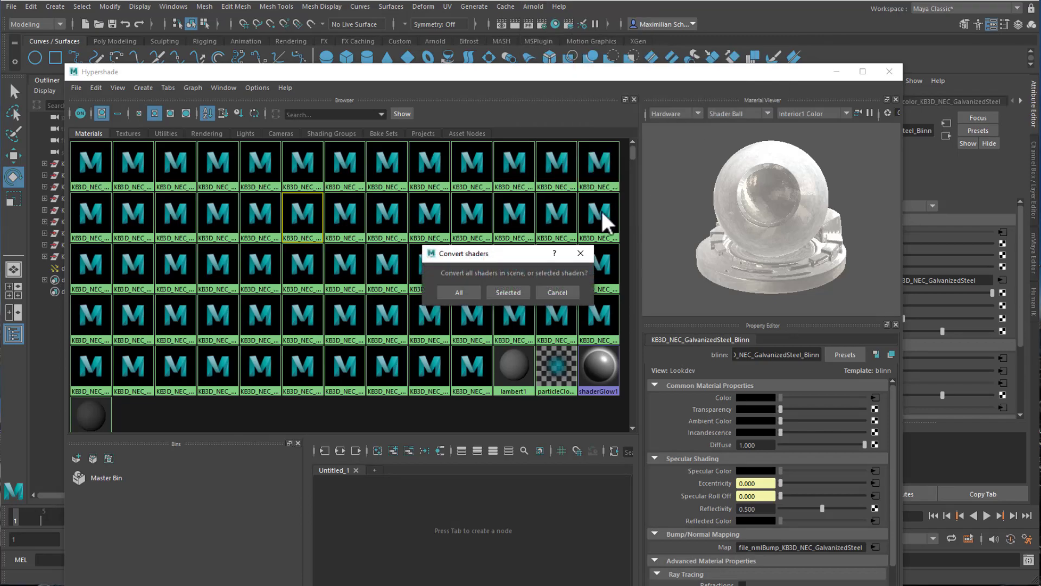
left_click(464, 294)
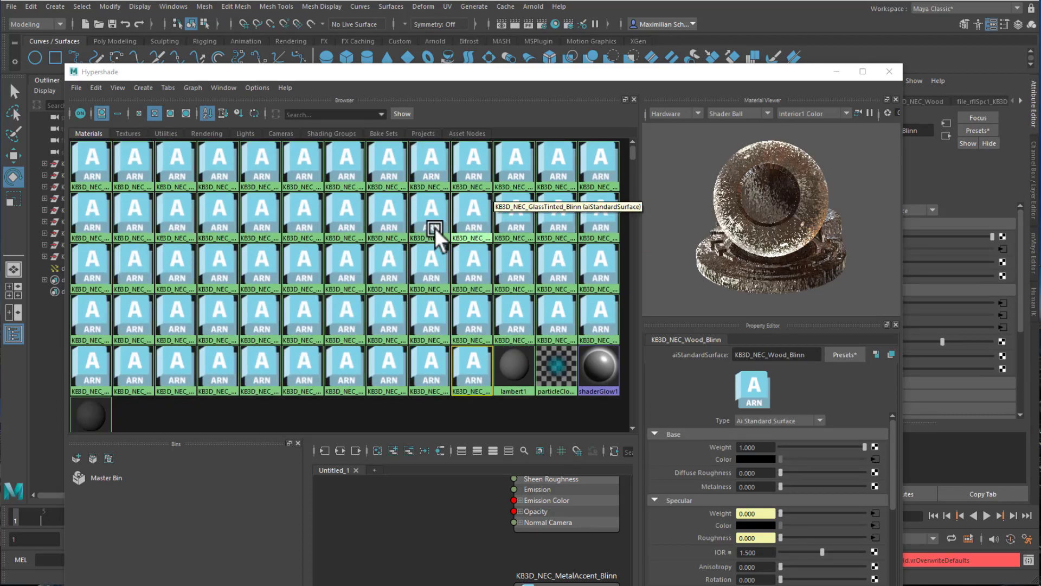
- Optimize the current scene size to clean out leftover unused nodes
left_click(12, 7)
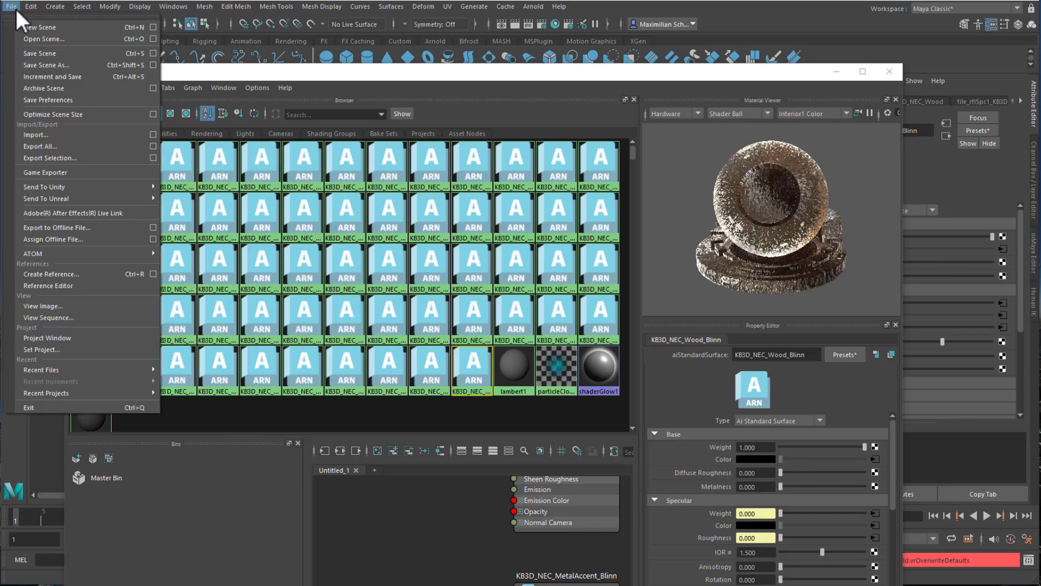
left_click(71, 113)
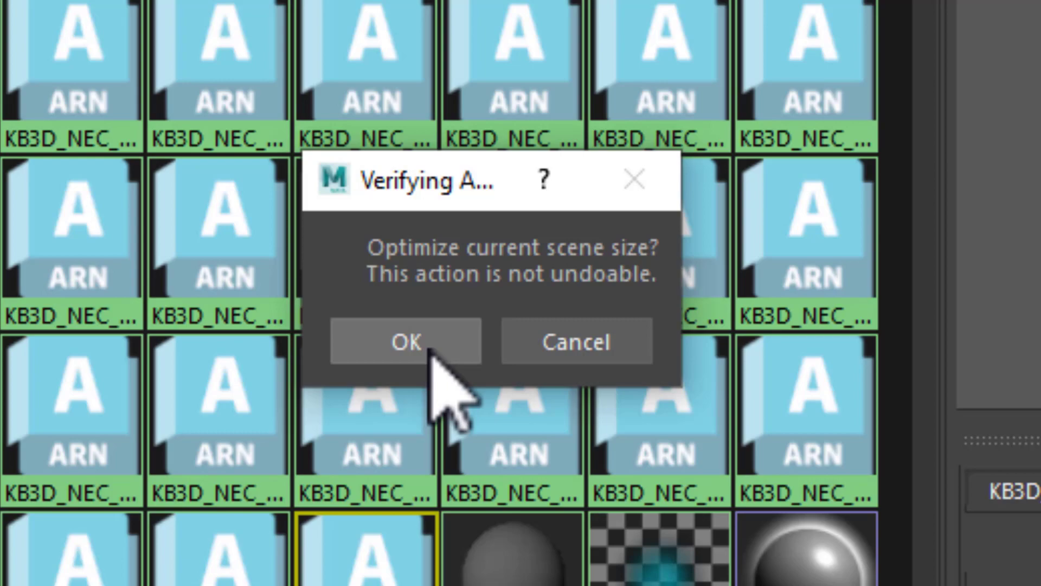
left_click(407, 341)
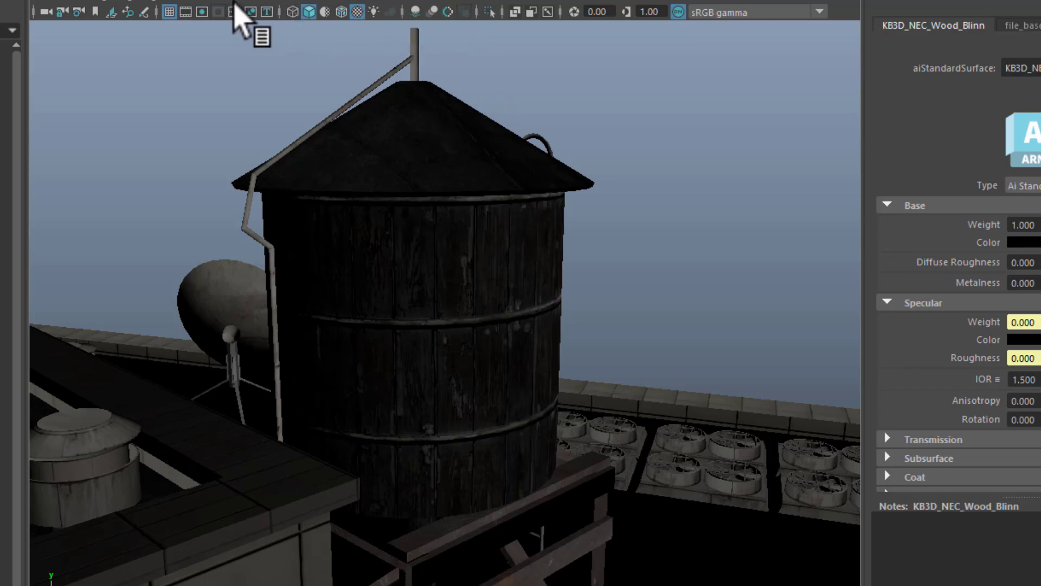
- Switch the viewport renderer to Arnold and set the directional light's Arnold exposure to 4
left_click(235, 6)
left_click(257, 42)
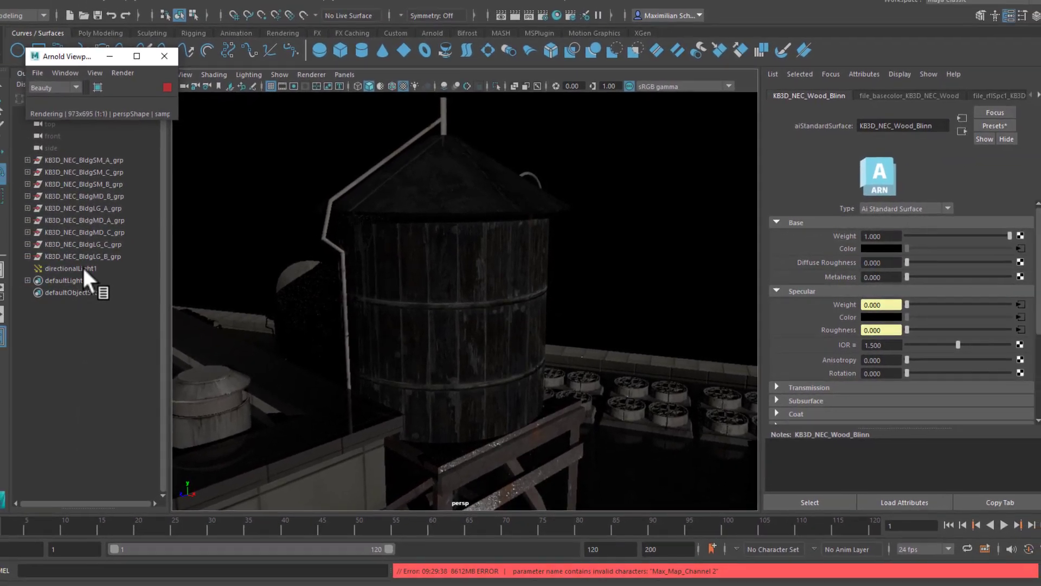
left_click(95, 267)
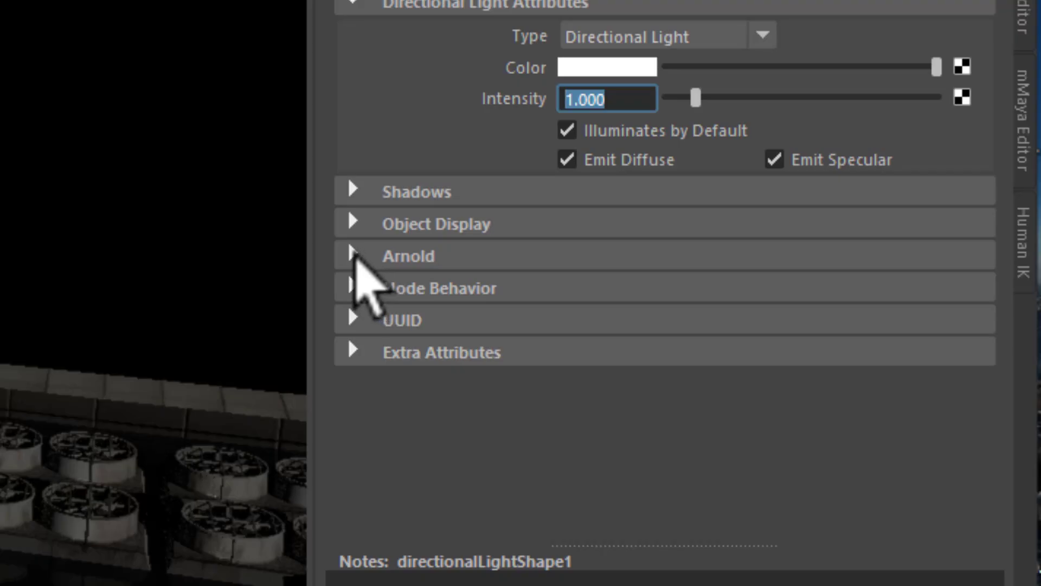
left_click(352, 254)
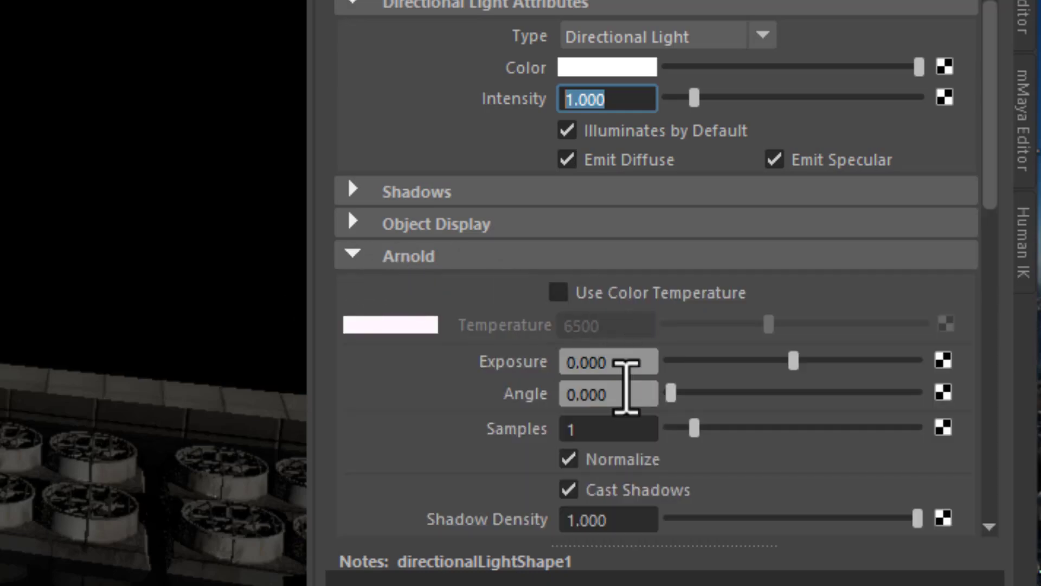
left_click(611, 363)
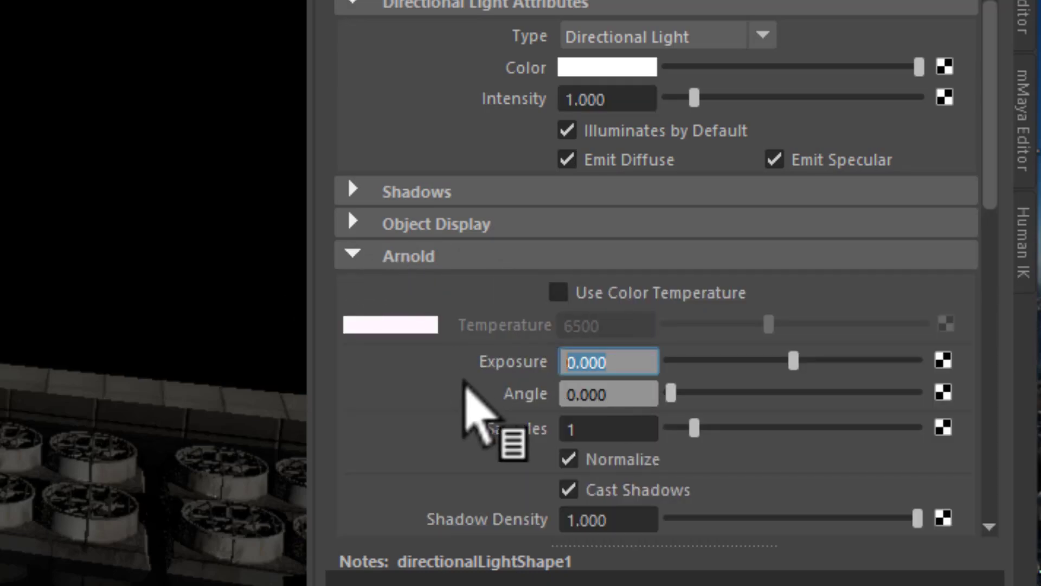
type("4")
key("Return")
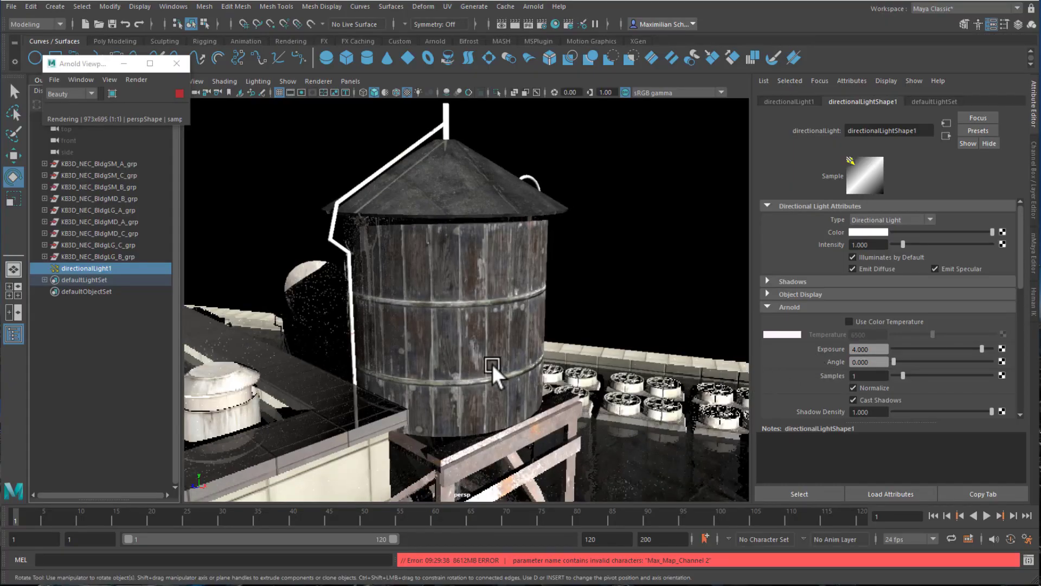
- Examine the Arnold-rendered wood planks and surroundings of the water tower from close up and farther away
scroll(566, 382, "up", 8)
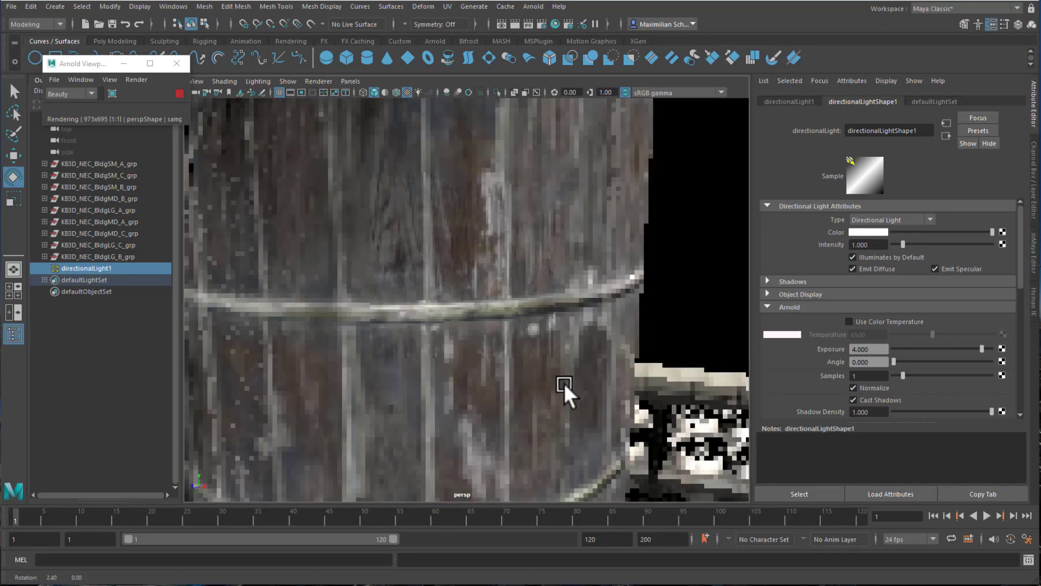
middle_click_drag(566, 383, 618, 389, "alt")
left_click_drag(594, 398, 526, 409, "alt")
scroll(511, 409, "down", 8)
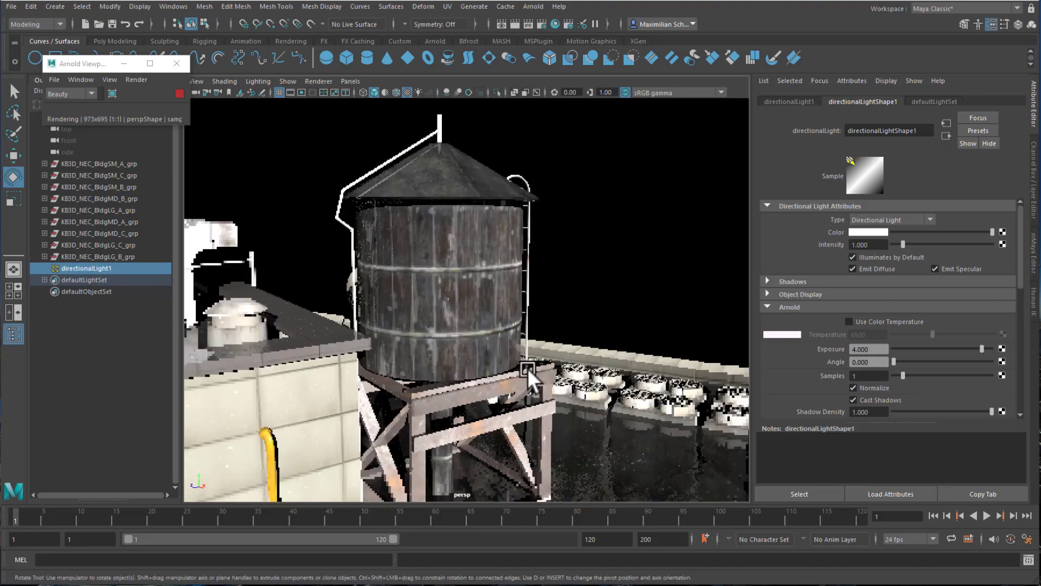
- Select a wood plank face on the water tower's barrel and show its material's attributes
scroll(450, 308, "up", 5)
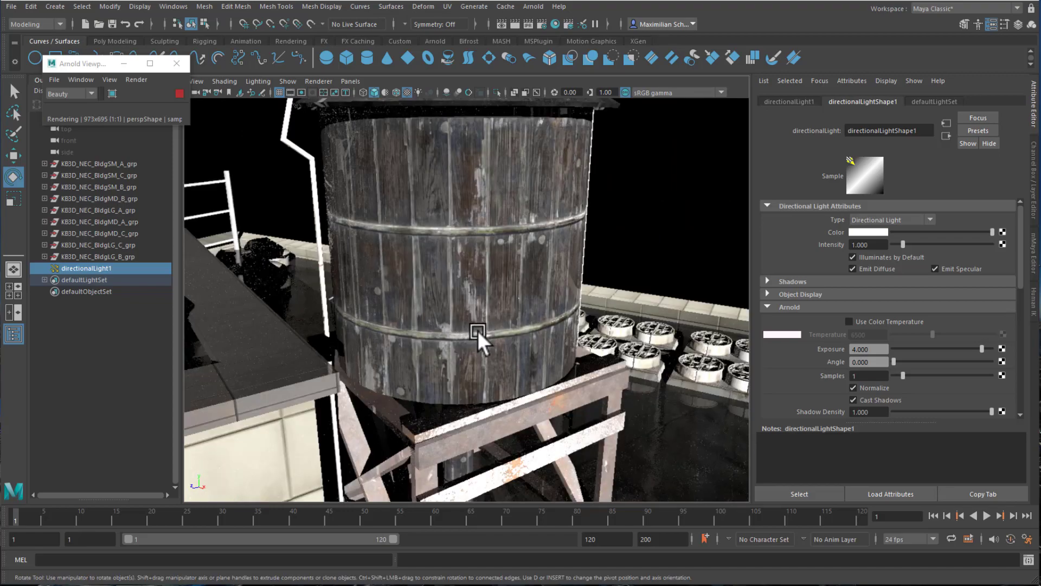
left_click(468, 246)
right_click_drag(468, 247, 465, 279)
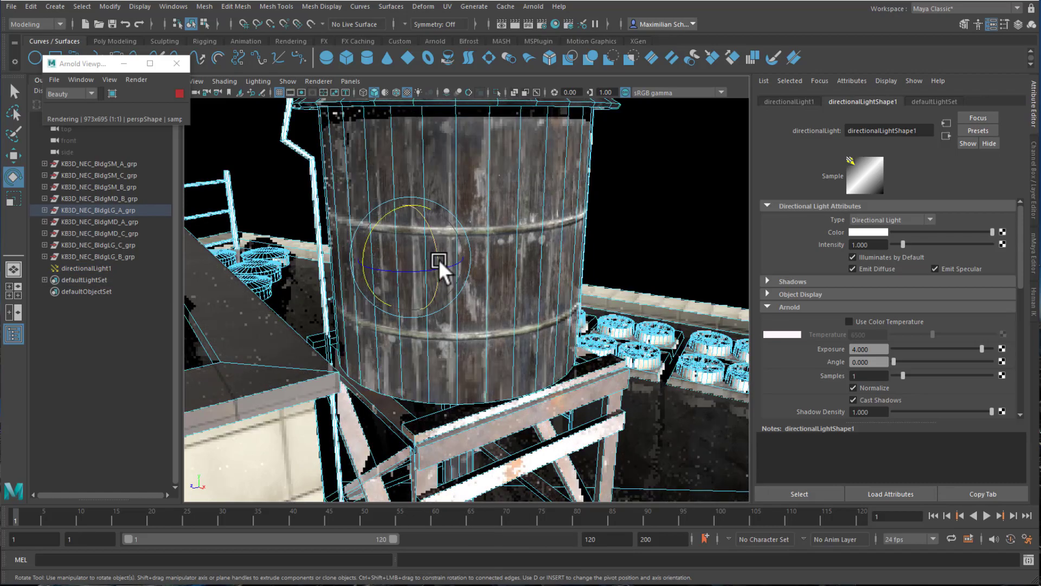
key("q")
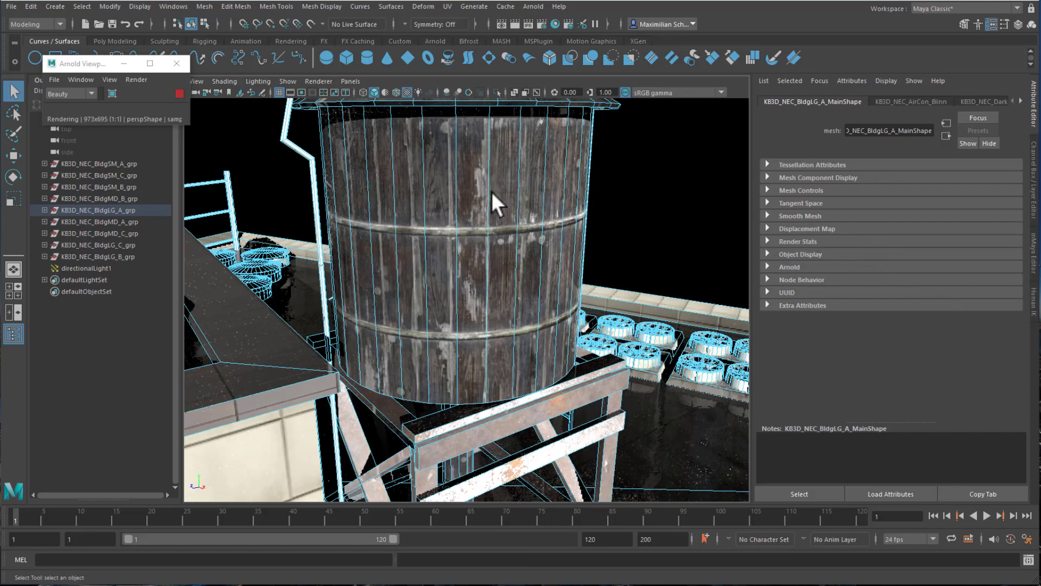
right_click_drag(473, 177, 485, 461)
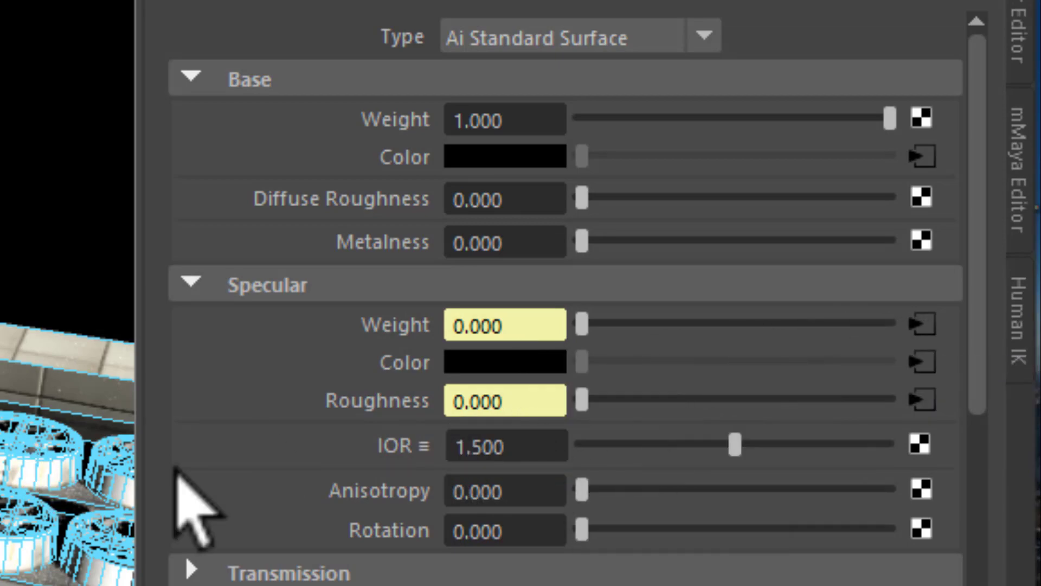
- Expand the wood shader's Transmission, Subsurface and Coat settings and lower its coat weight all the way down
scroll(564, 430, "down", 4)
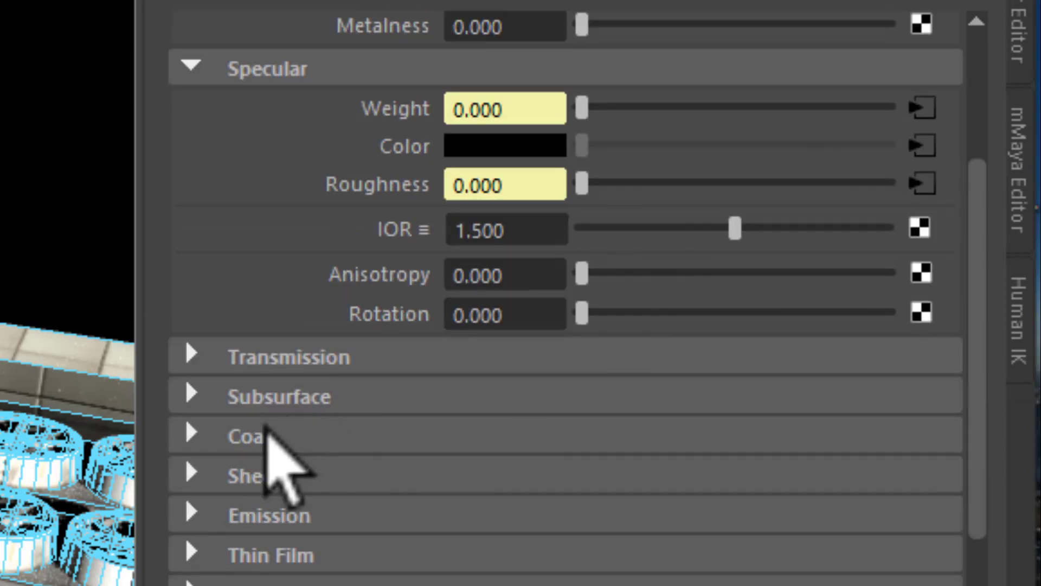
left_click(191, 353)
scroll(418, 372, "down", 4)
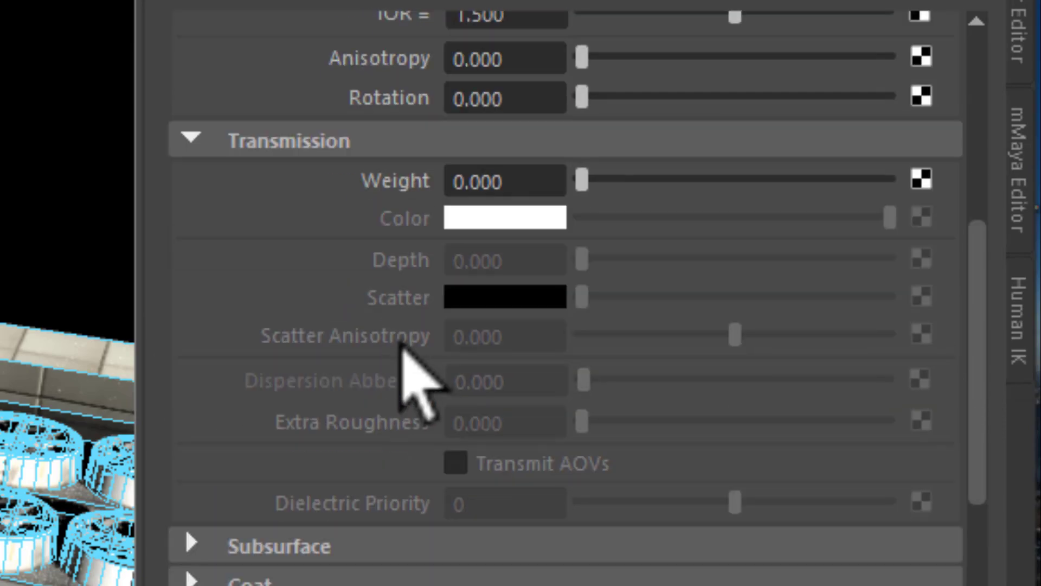
left_click(189, 543)
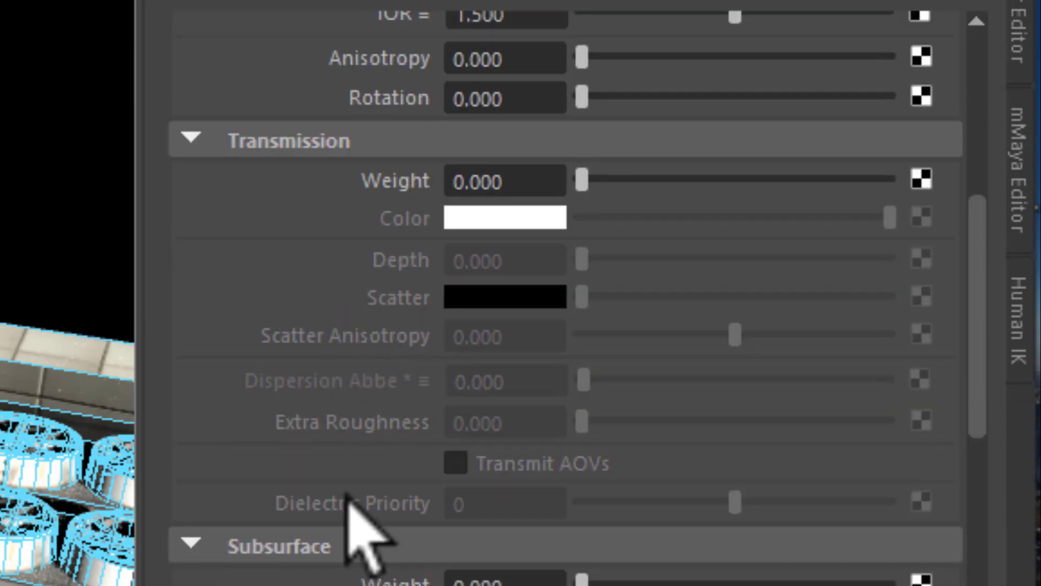
scroll(347, 477, "down", 10)
left_click(191, 282)
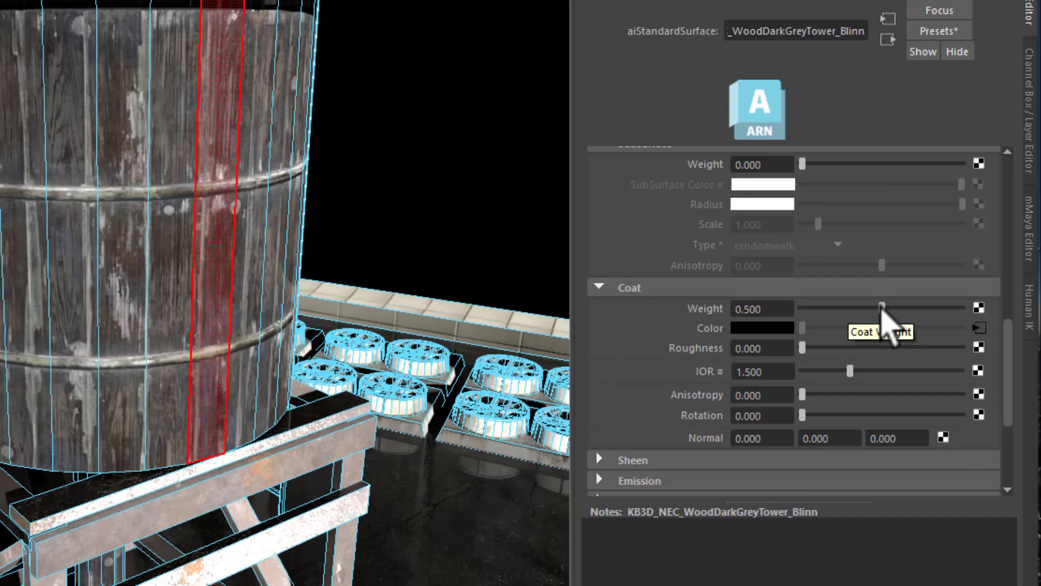
left_click(733, 323)
left_click_drag(867, 313, 776, 326)
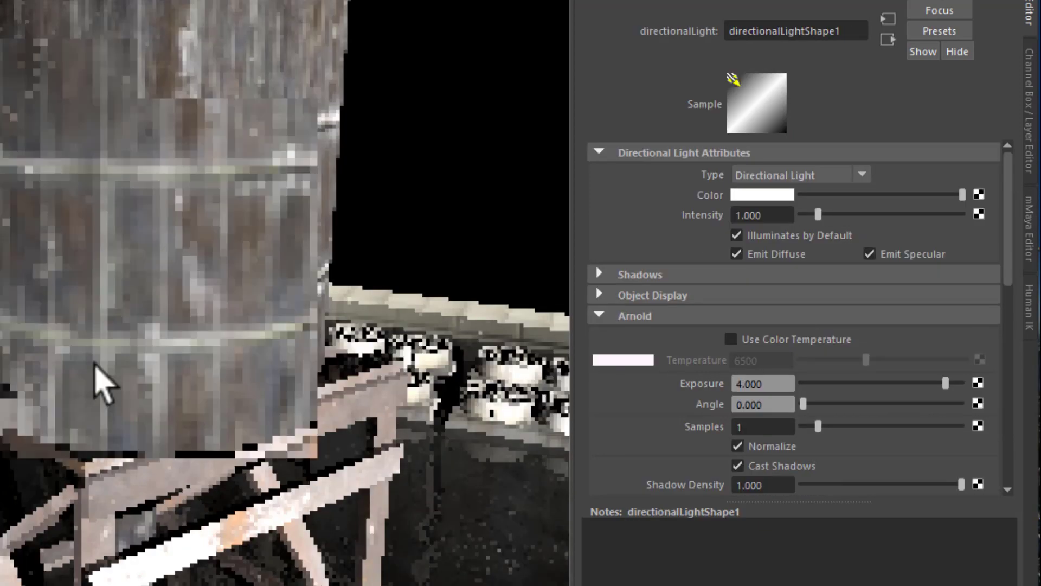
- Replace the directional light with an Arnold skydome light
right_click_drag(94, 360, 223, 362, "alt")
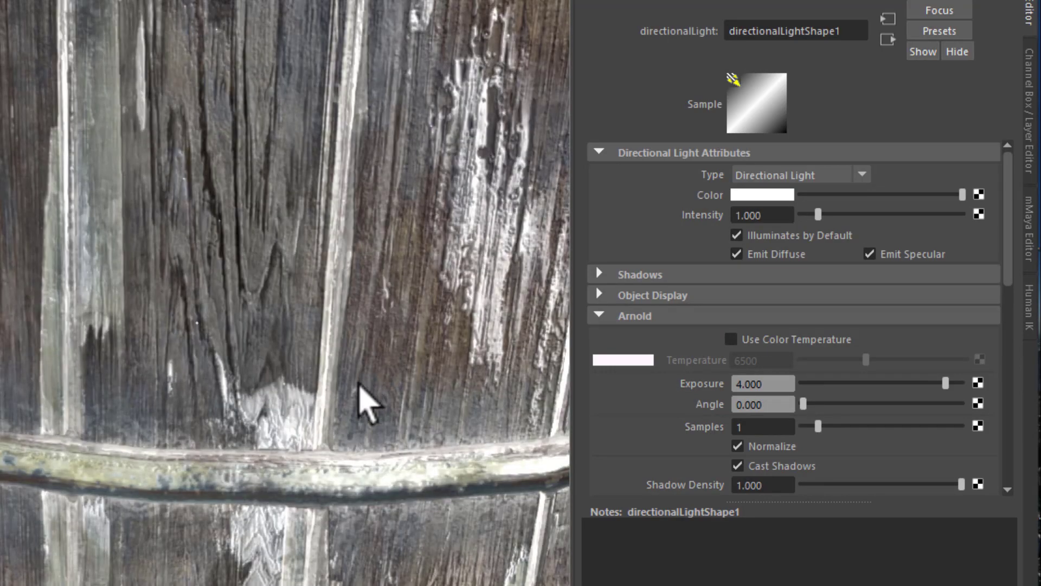
right_click_drag(355, 407, 70, 372, "alt")
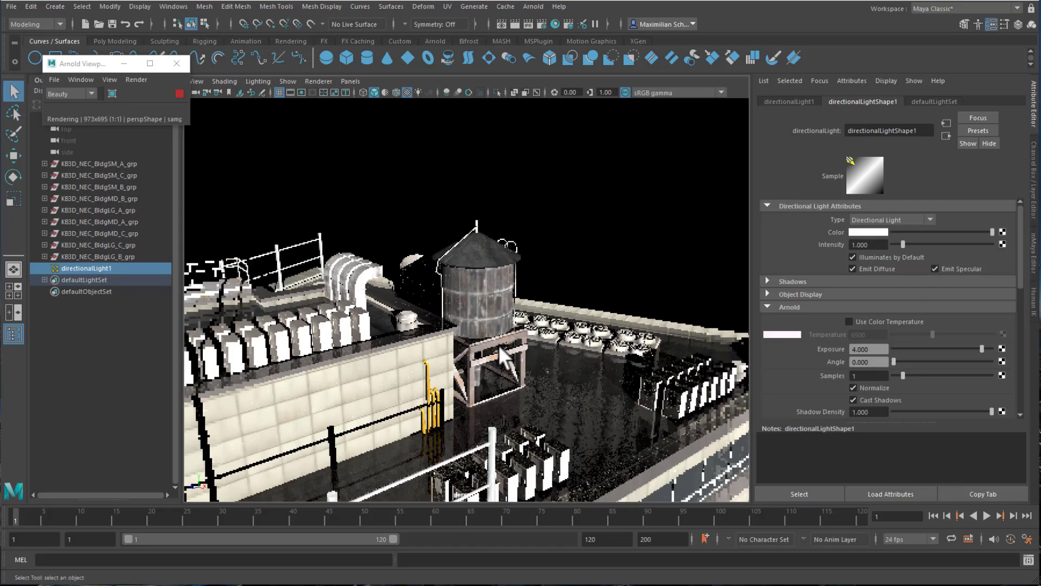
left_click_drag(499, 344, 498, 334, "alt")
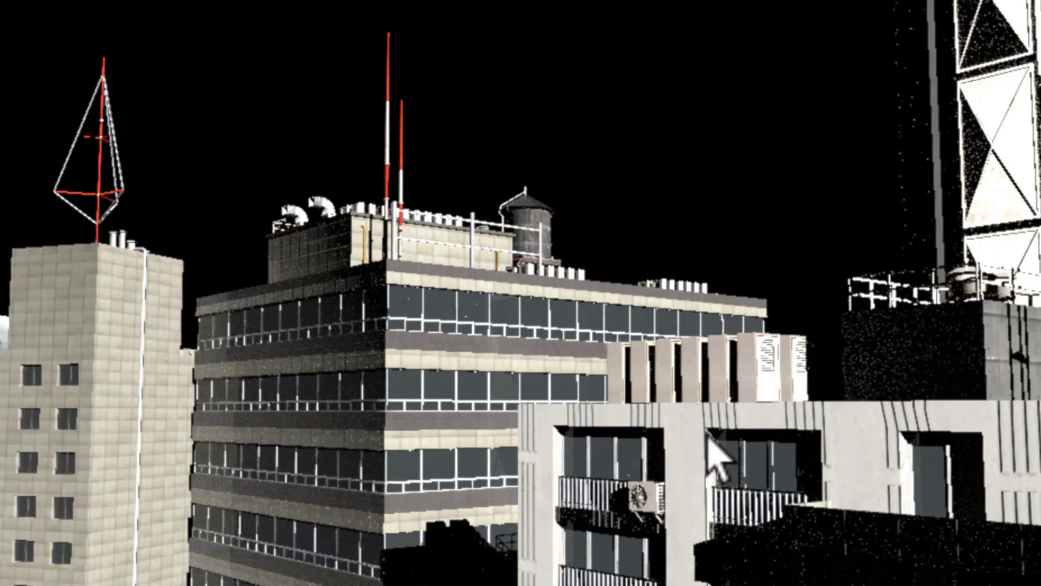
mouse_move(769, 442)
right_mouse_down("alt")
mouse_move(609, 467)
mouse_move(759, 449)
right_mouse_up("alt")
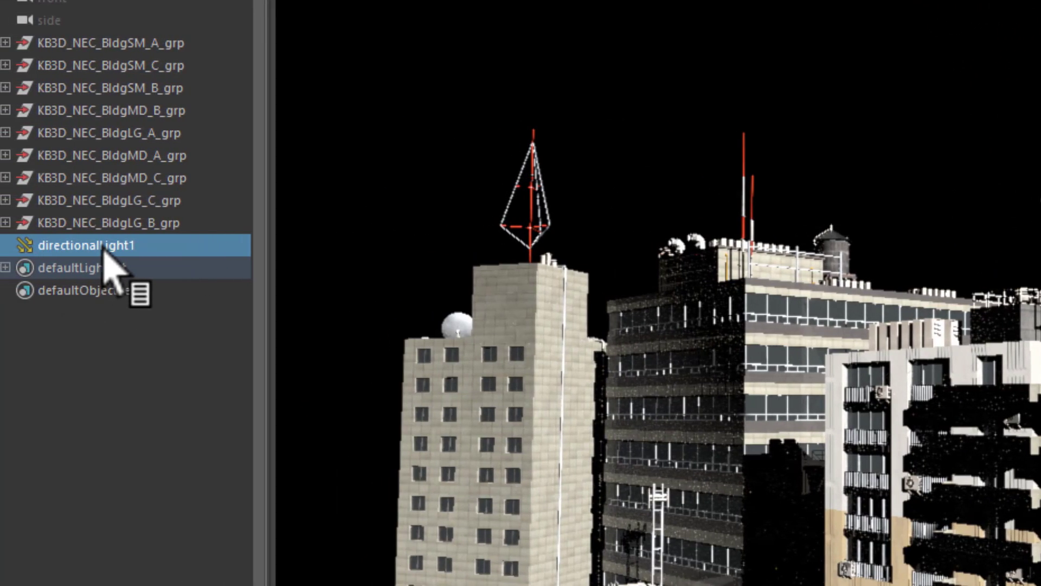
key("Delete")
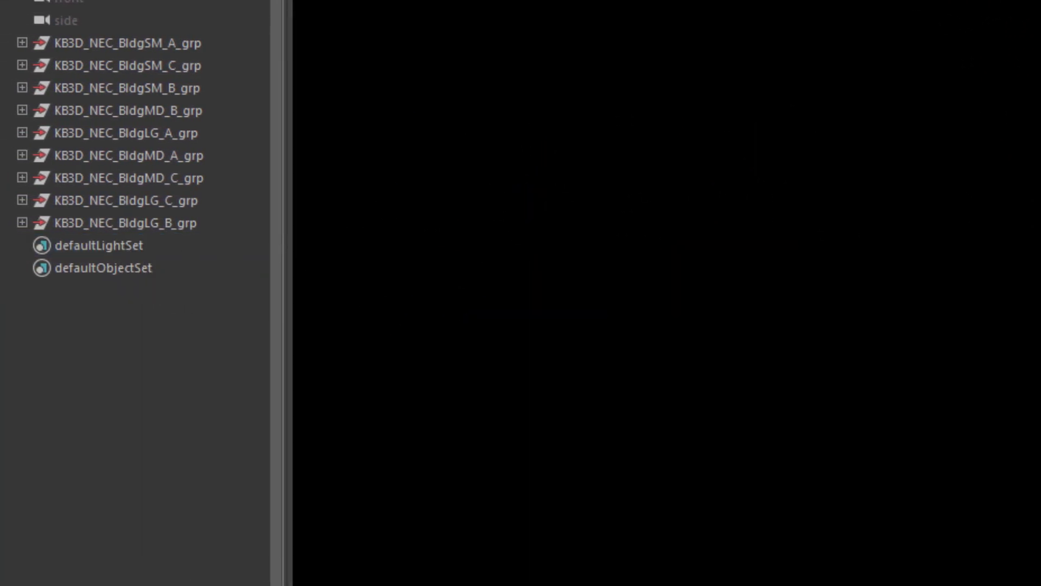
left_click(554, 1)
mouse_move(606, 119)
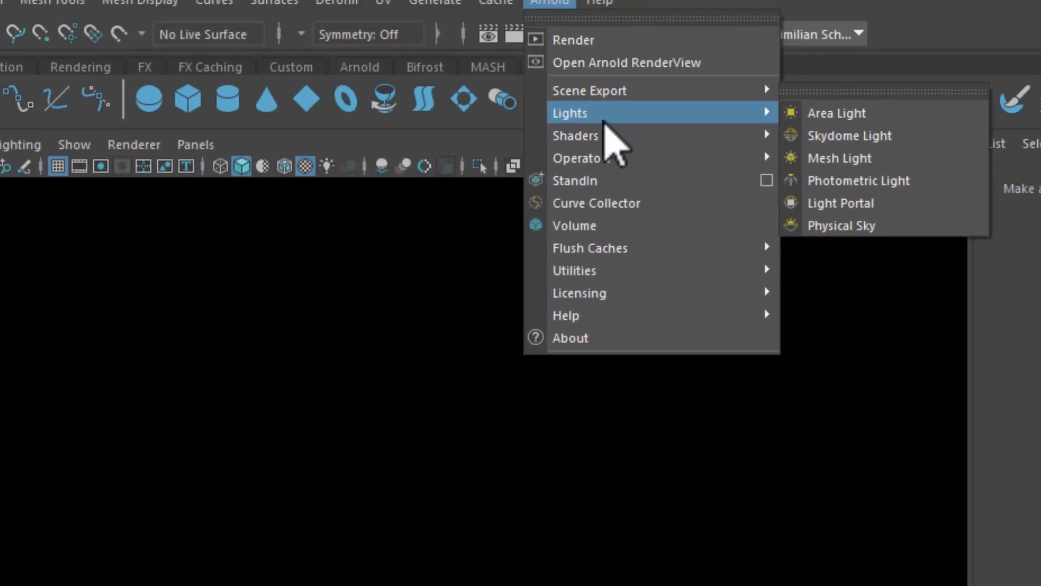
left_click(855, 133)
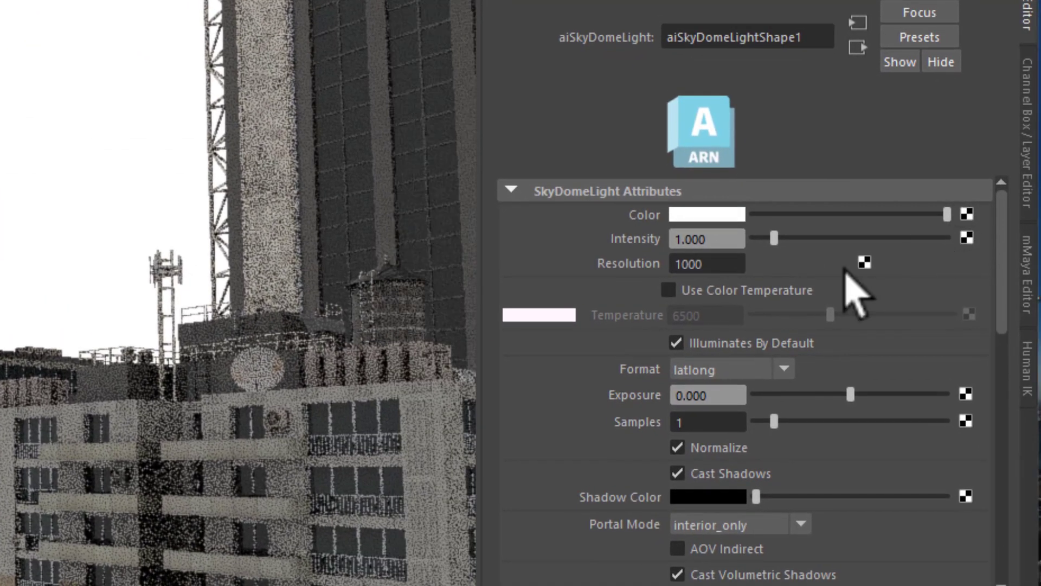
- Map a file texture to the skydome light's color and load the panorama image DJI_0875.JPG
left_click(967, 215)
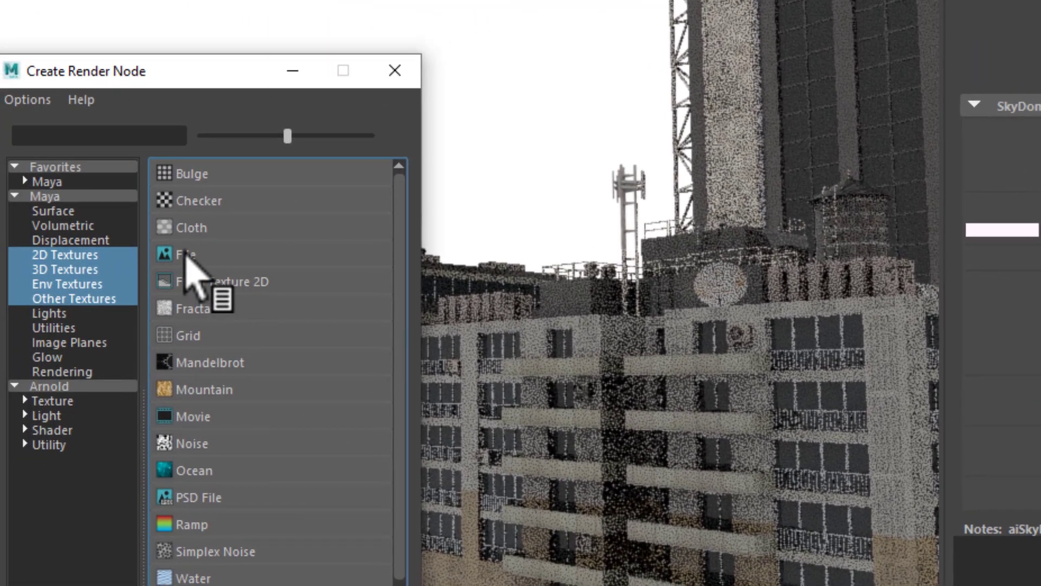
left_click(181, 257)
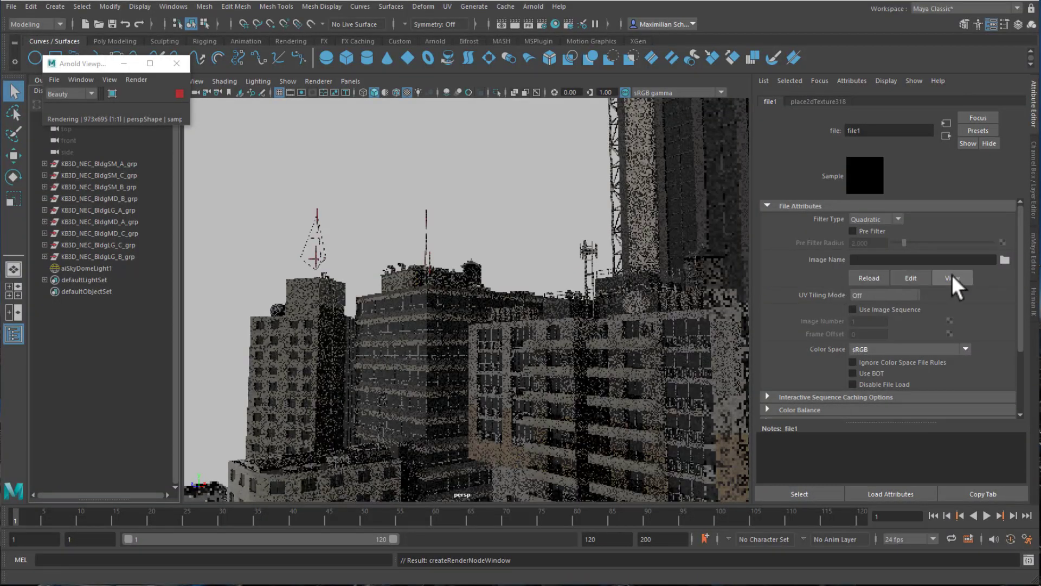
left_click(1004, 259)
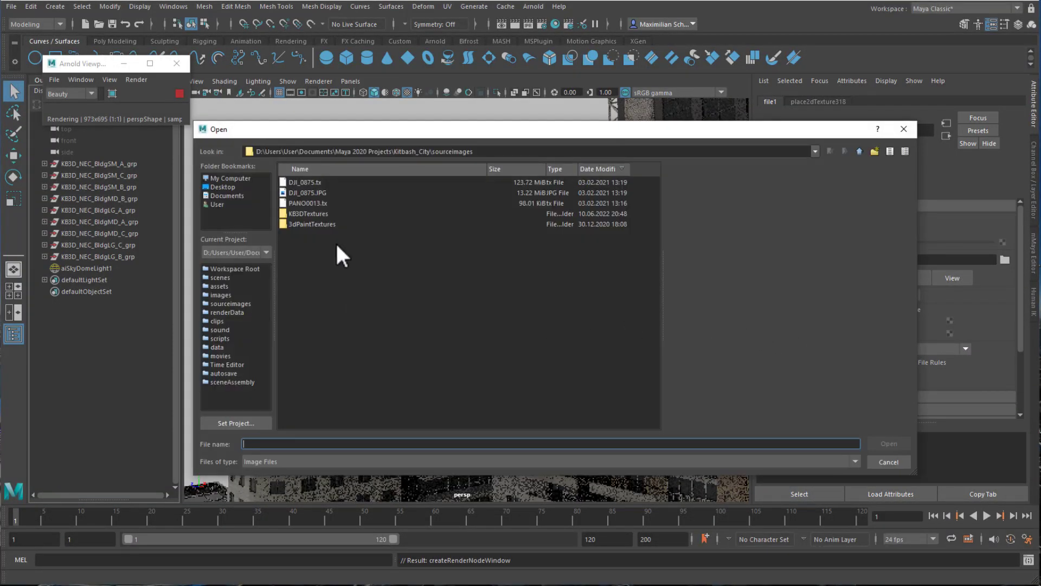
left_click(307, 193)
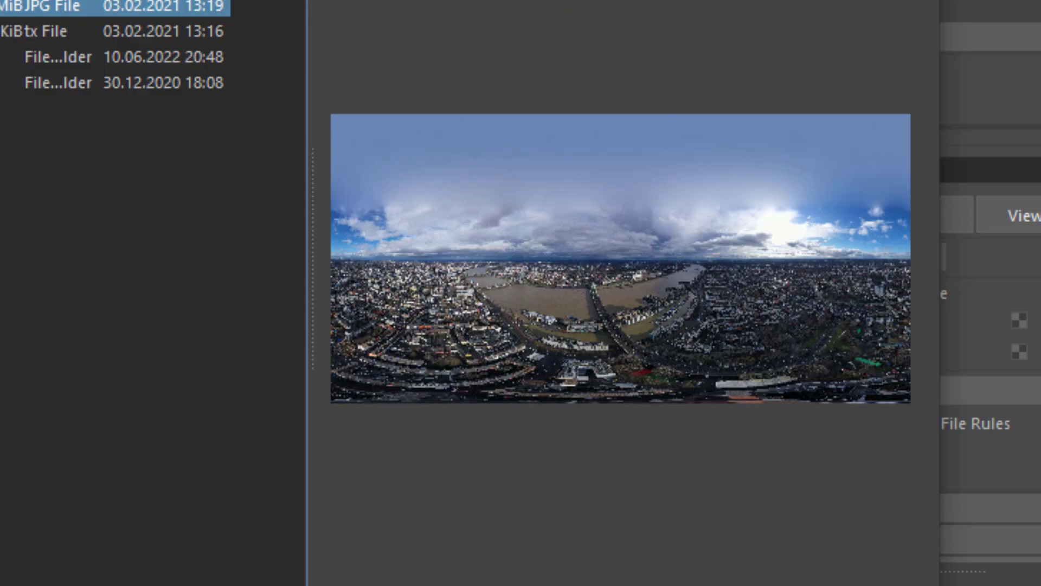
key("Return")
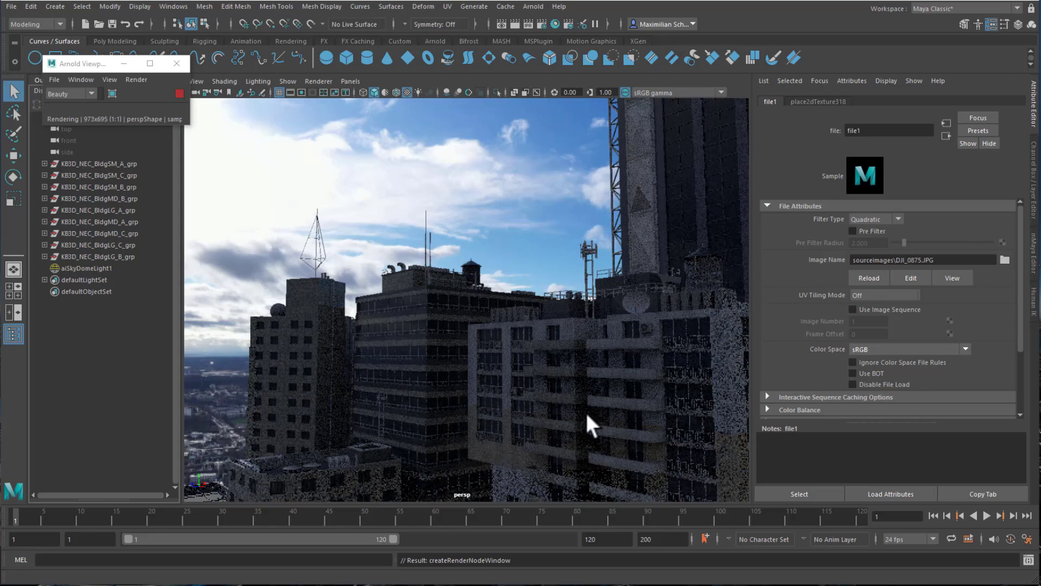
- Examine the skydome-lit skyscrapers in the Arnold viewport from several angles and up close
left_click_drag(541, 426, 652, 413, "alt")
middle_click_drag(653, 408, 557, 429, "alt")
left_click_drag(557, 431, 602, 438, "alt")
middle_click_drag(602, 437, 509, 325, "alt")
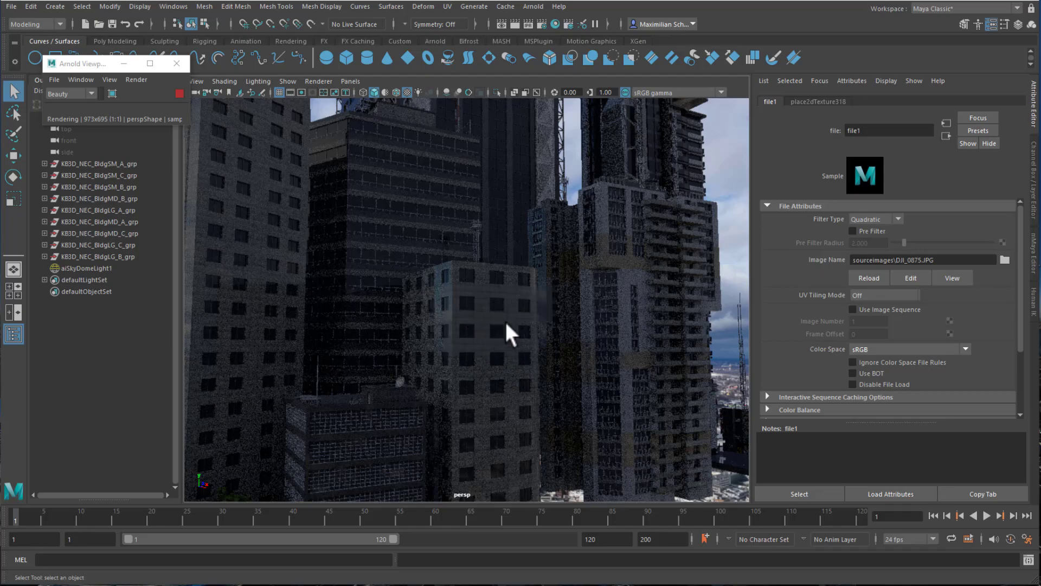
middle_click_drag(489, 343, 480, 345, "alt")
right_click_drag(480, 347, 607, 352, "alt")
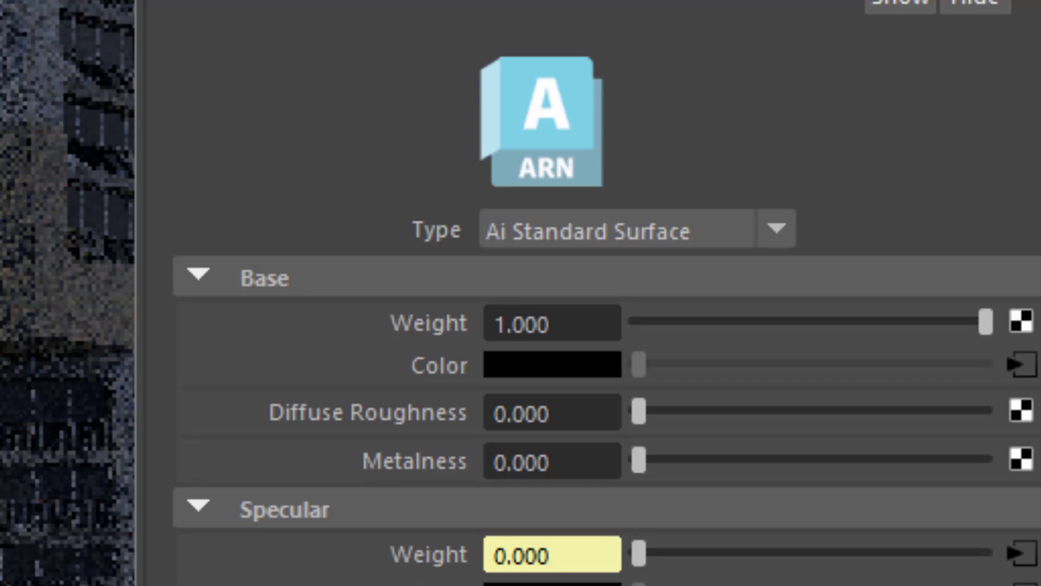
- Inspect the KB3D_NEC_ConcreteAccent_Blinn shader down to its Geometry settings and open the node connected to its bump mapping
scroll(596, 380, "down", 15)
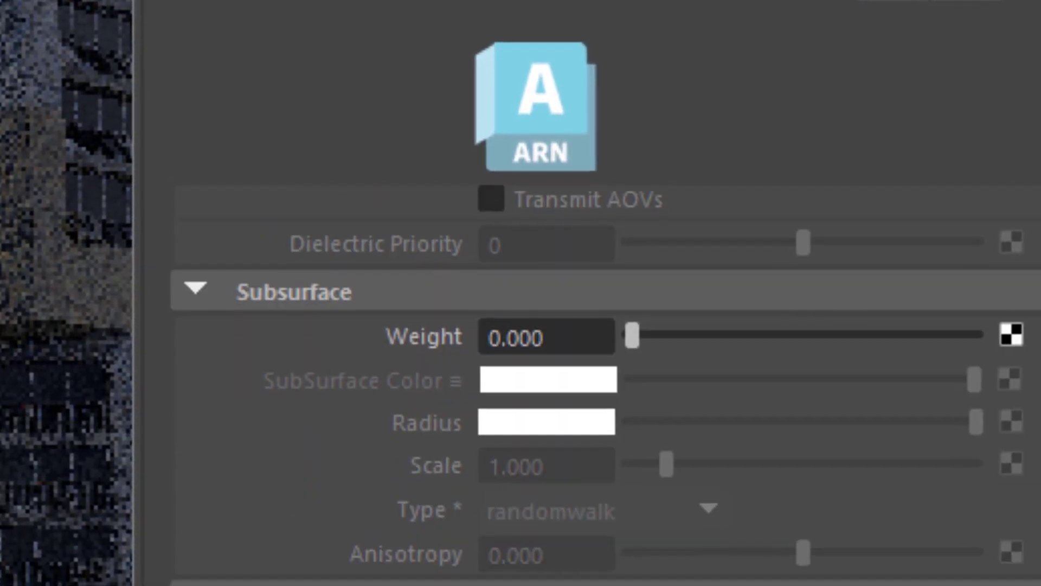
scroll(597, 326, "down", 8)
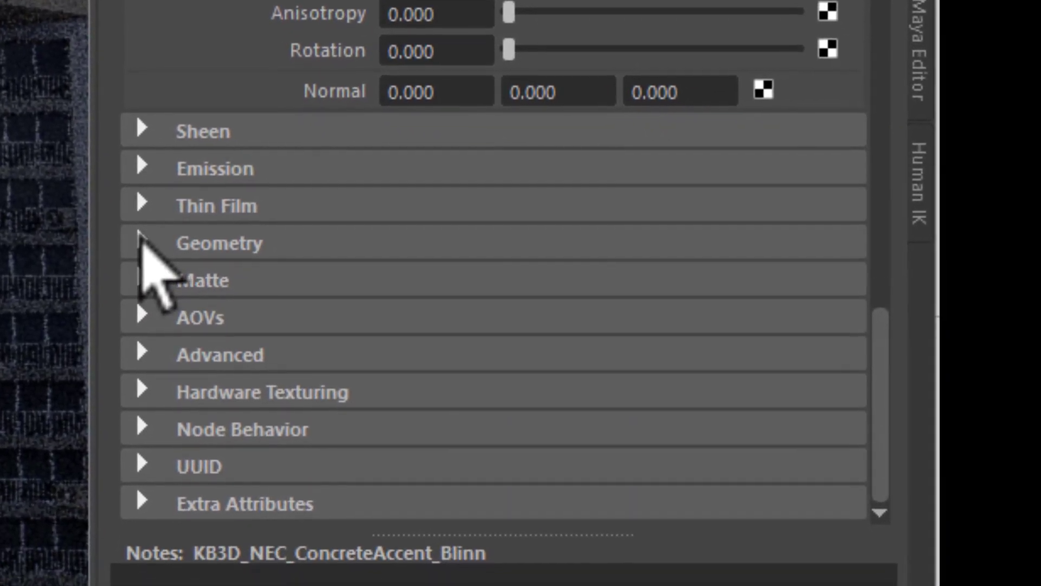
left_click(152, 300)
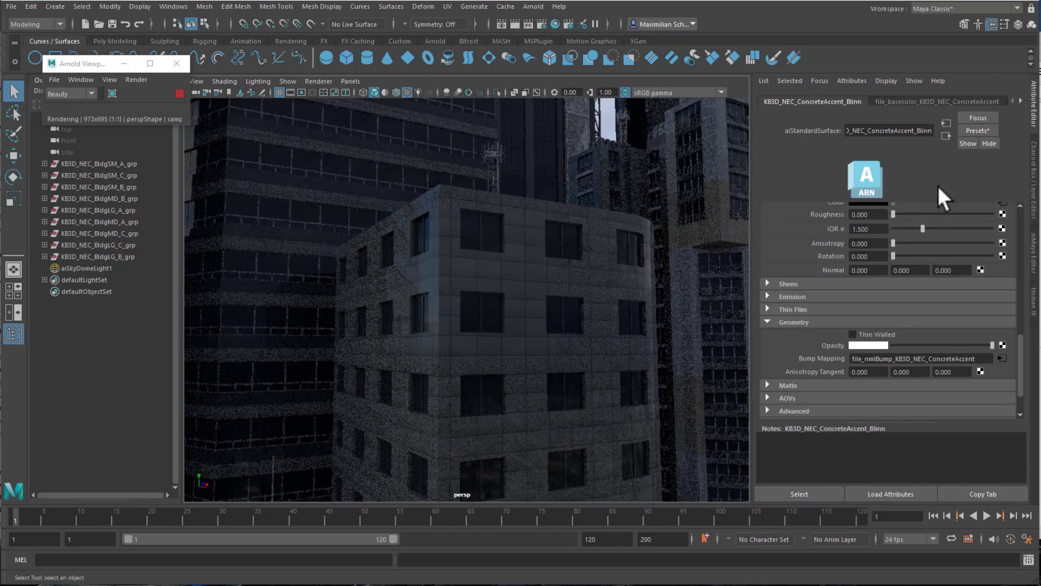
left_click(1001, 359)
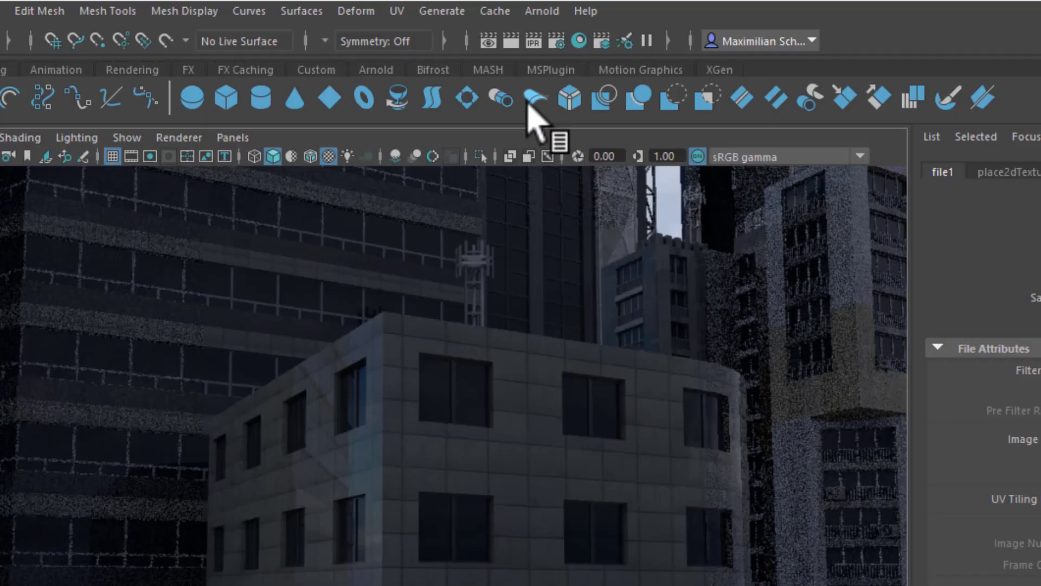
- Locate the Arnold command for converting shaders
left_click(543, 11)
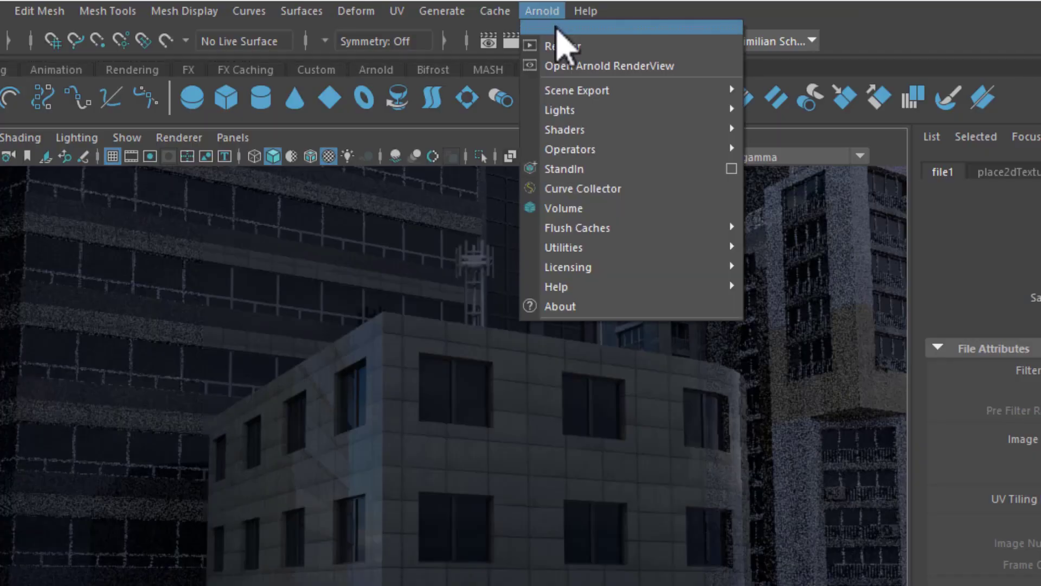
mouse_move(600, 133)
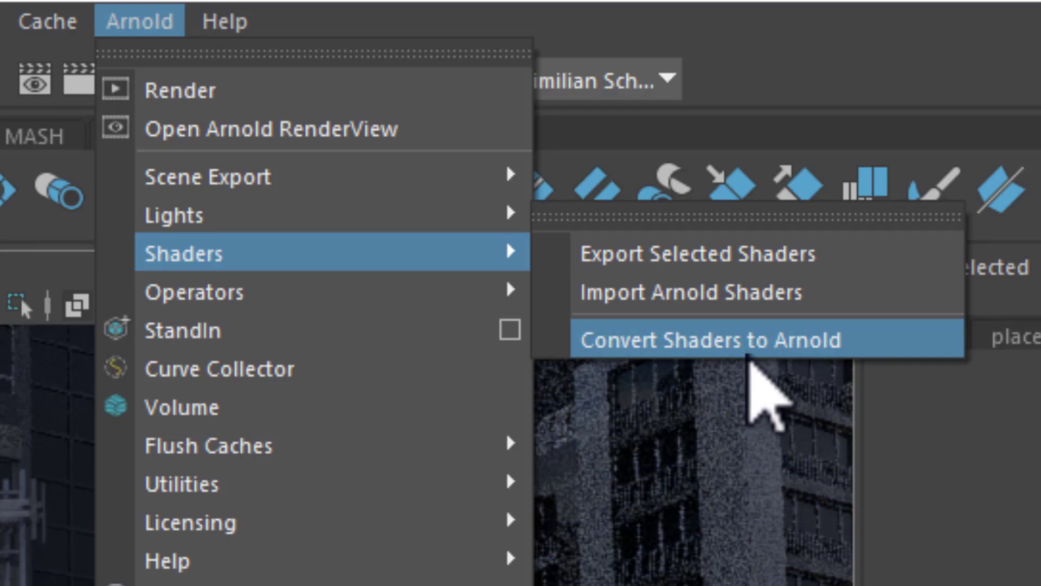